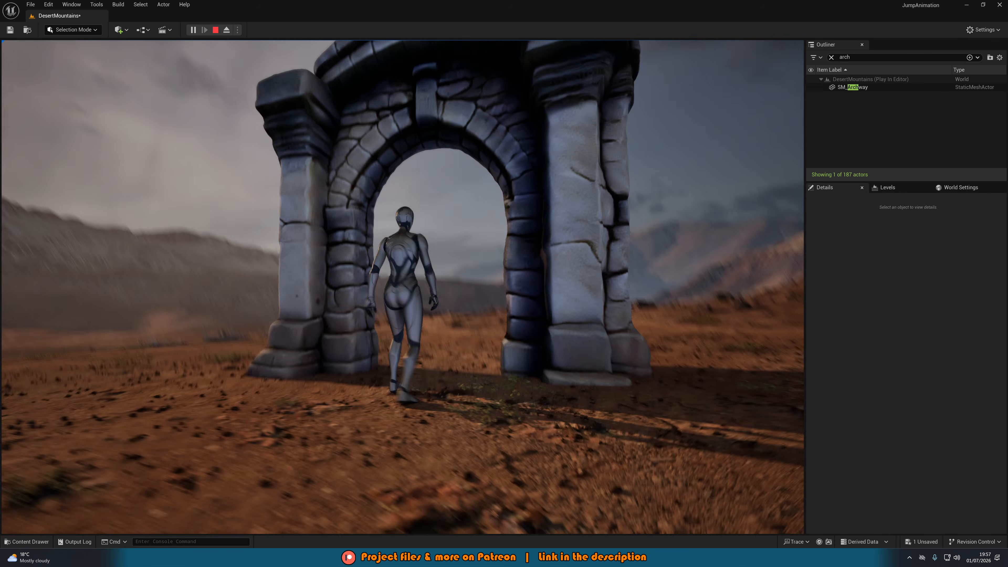
Step: Walk the character up to the archway to test its collision, and end the play session
{"action": "key", "text": "s"}
{"action": "key", "text": "w"}
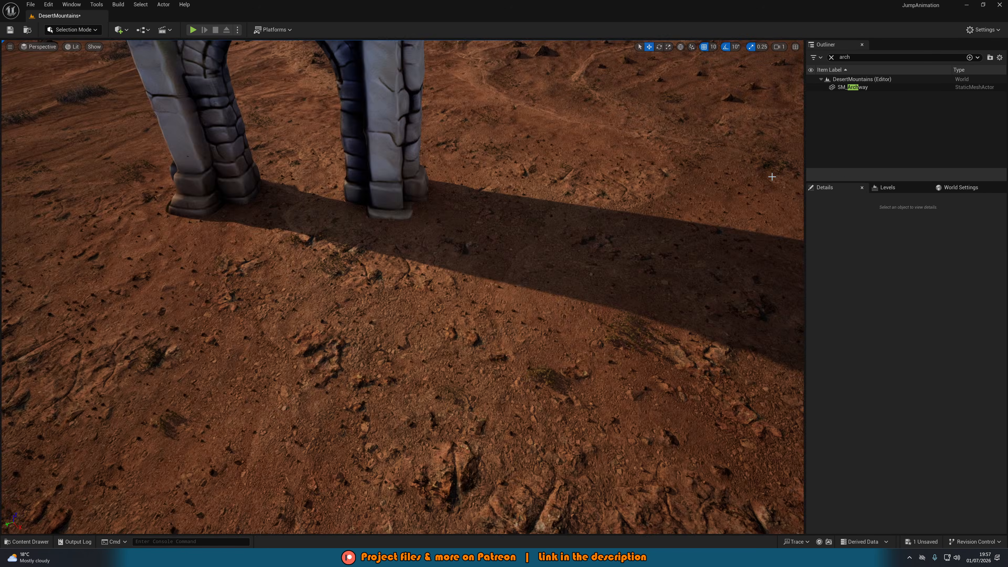
{"action": "key", "text": "Escape"}
Step: Switch the viewport to the Player Collision view mode and examine the collision shape around the archway
{"action": "left_click", "coordinate": [75, 50]}
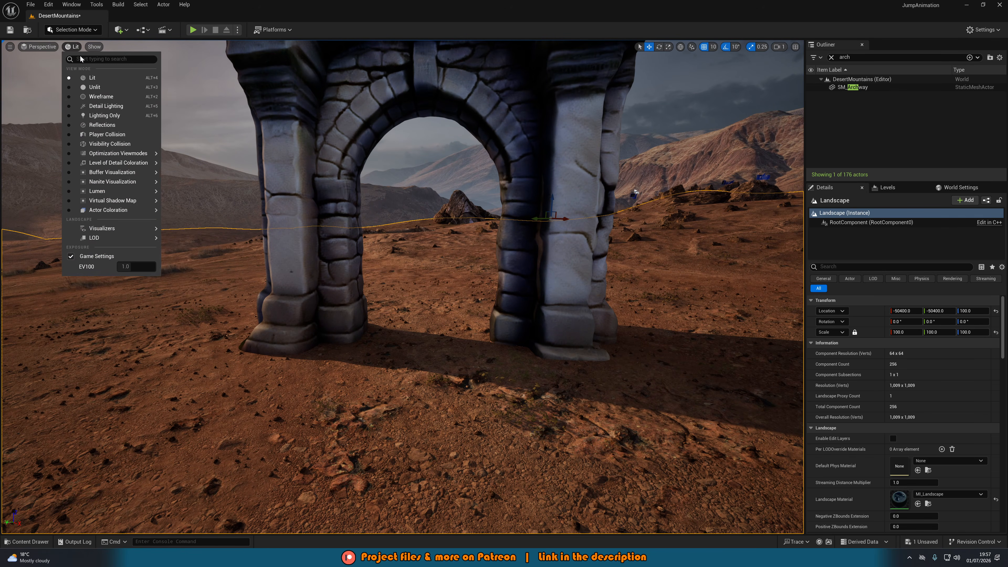
{"action": "left_click", "coordinate": [91, 134]}
{"action": "key", "text": "s"}
{"action": "right_click_drag", "start_coordinate": [428, 183], "coordinate": [381, 177]}
{"action": "key", "text": "a"}
{"action": "key", "text": "w"}
{"action": "key", "text": "d"}
{"action": "key", "text": "w"}
{"action": "key", "text": "d"}
{"action": "key", "text": "Escape"}
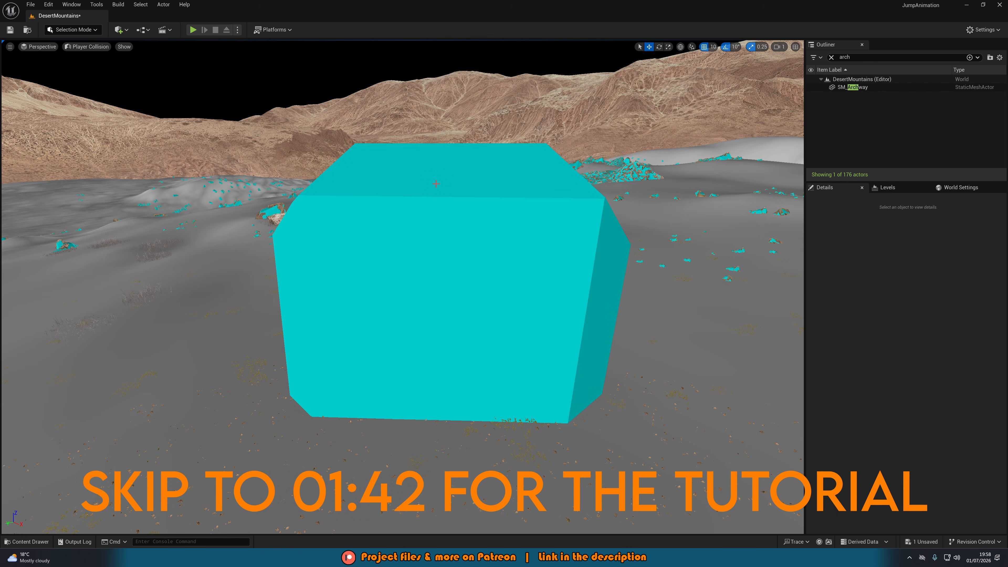
Step: Open the SM_Archway static mesh, set its Collision Complexity to Use Complex Collision As Simple, and save the asset
{"action": "key", "text": "ctrl+space"}
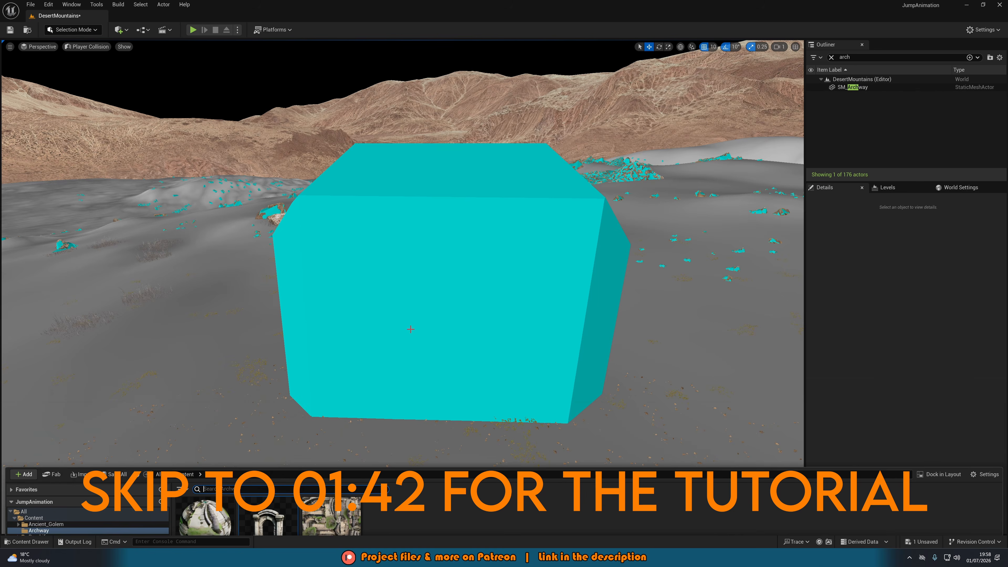
{"action": "double_click", "coordinate": [291, 431]}
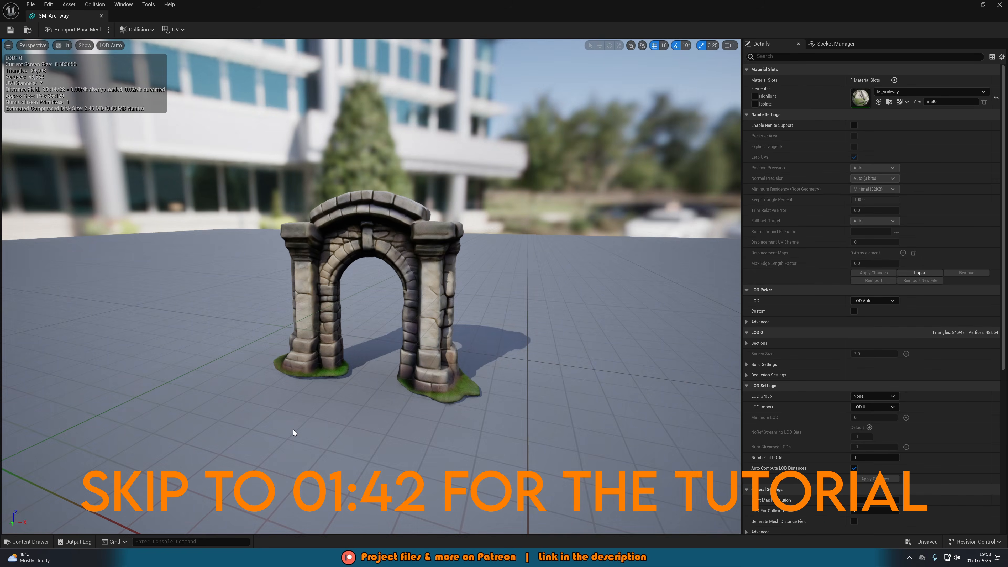
{"action": "scroll", "coordinate": [789, 445], "scroll_direction": "down", "scroll_amount": 6}
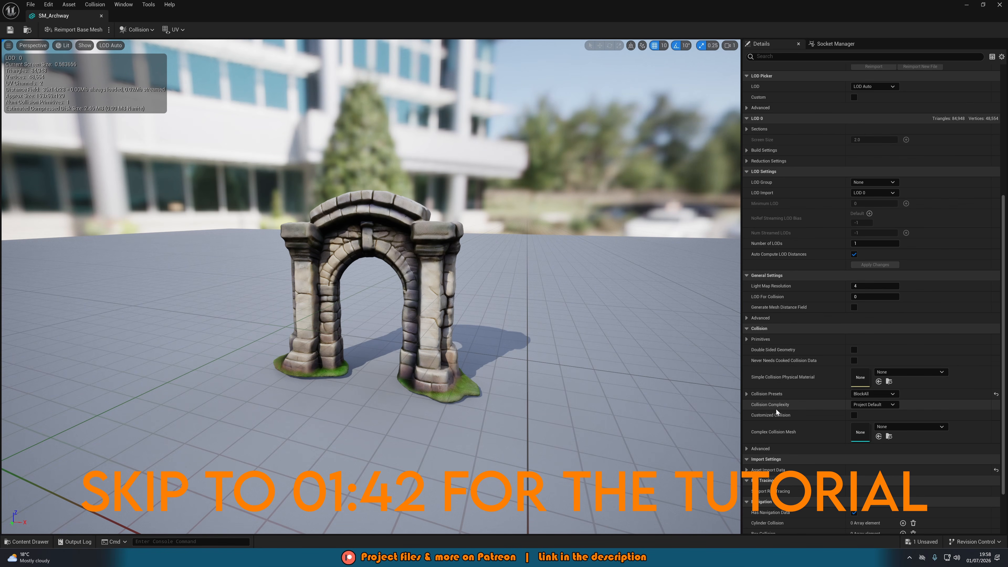
{"action": "left_click", "coordinate": [863, 406]}
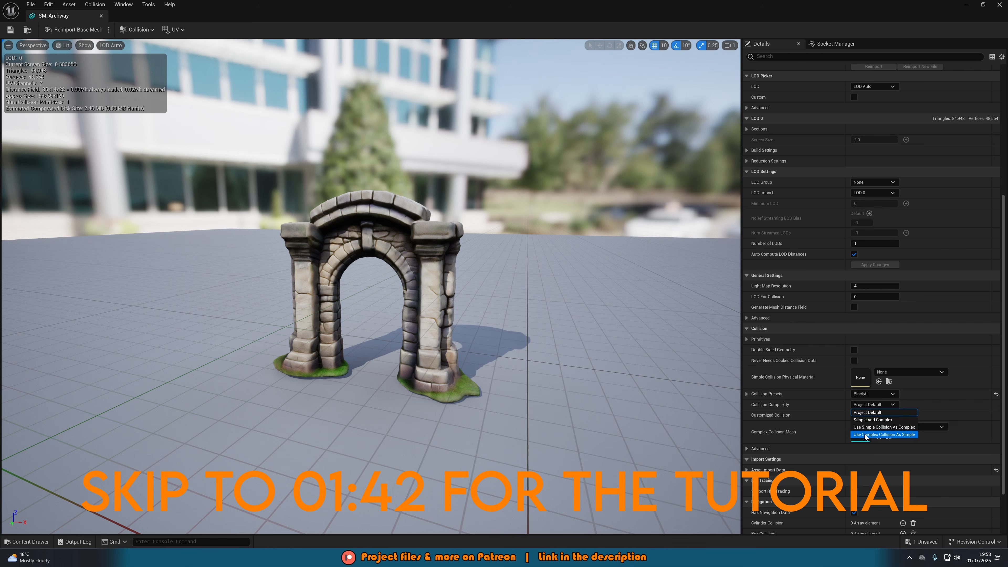
{"action": "left_click", "coordinate": [877, 434]}
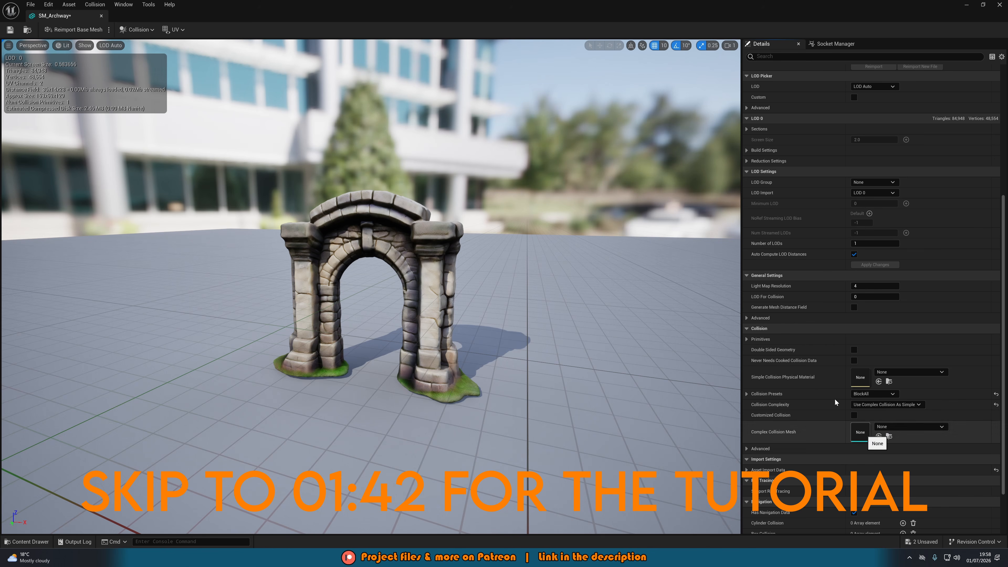
{"action": "left_click", "coordinate": [10, 29]}
{"action": "left_click", "coordinate": [967, 4]}
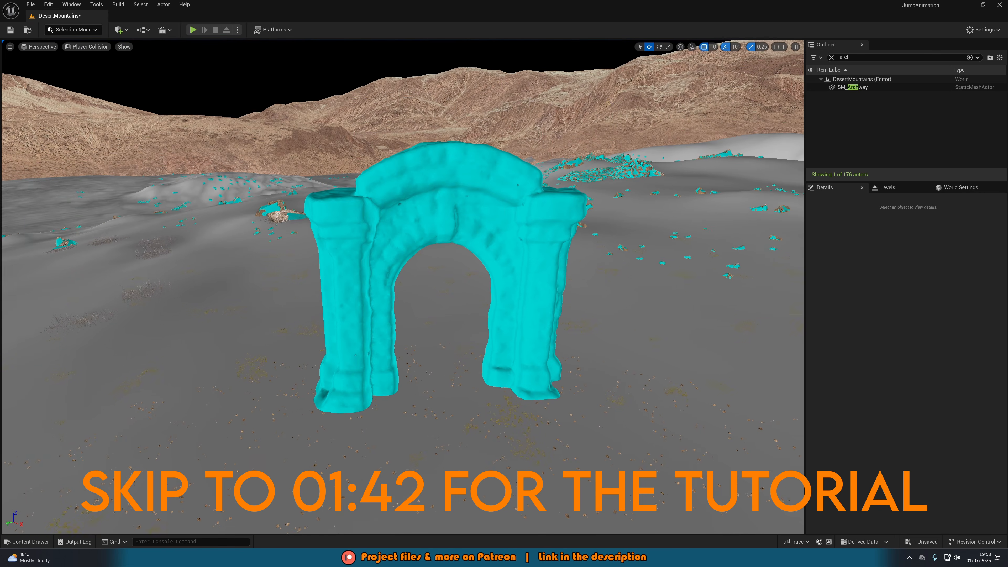
Step: Examine the archway's detailed collision mesh in the level from several angles and distances
{"action": "key", "text": "e"}
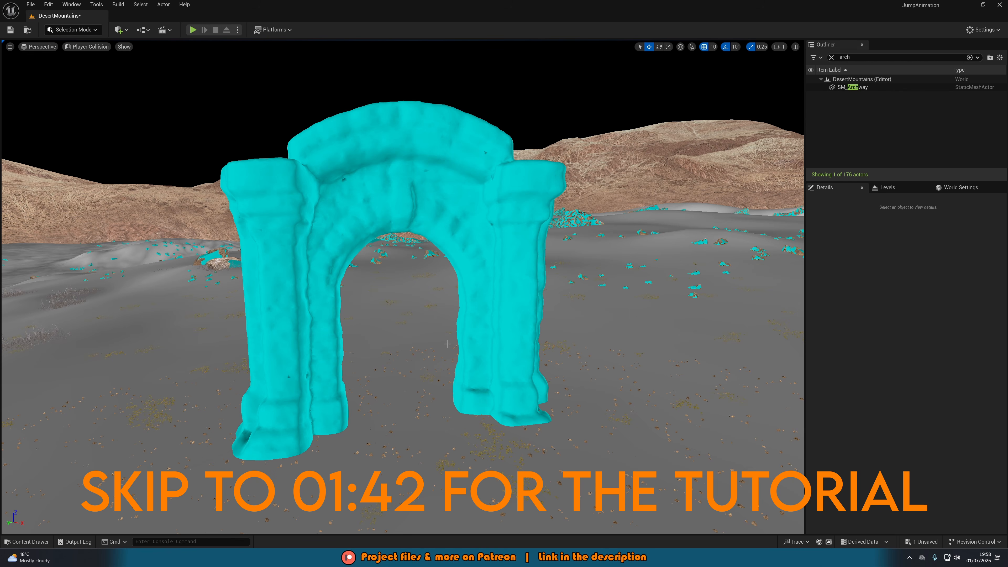
{"action": "key", "text": "w"}
{"action": "right_click_drag", "start_coordinate": [511, 333], "coordinate": [611, 370]}
{"action": "key", "text": "a"}
{"action": "key", "text": "e"}
{"action": "key", "text": "w"}
{"action": "right_click_drag", "start_coordinate": [383, 234], "coordinate": [294, 228]}
{"action": "key", "text": "d"}
{"action": "key", "text": "d"}
{"action": "right_click_drag", "start_coordinate": [475, 208], "coordinate": [479, 181]}
{"action": "key", "text": "d"}
{"action": "key", "text": "s"}
{"action": "key", "text": "w"}
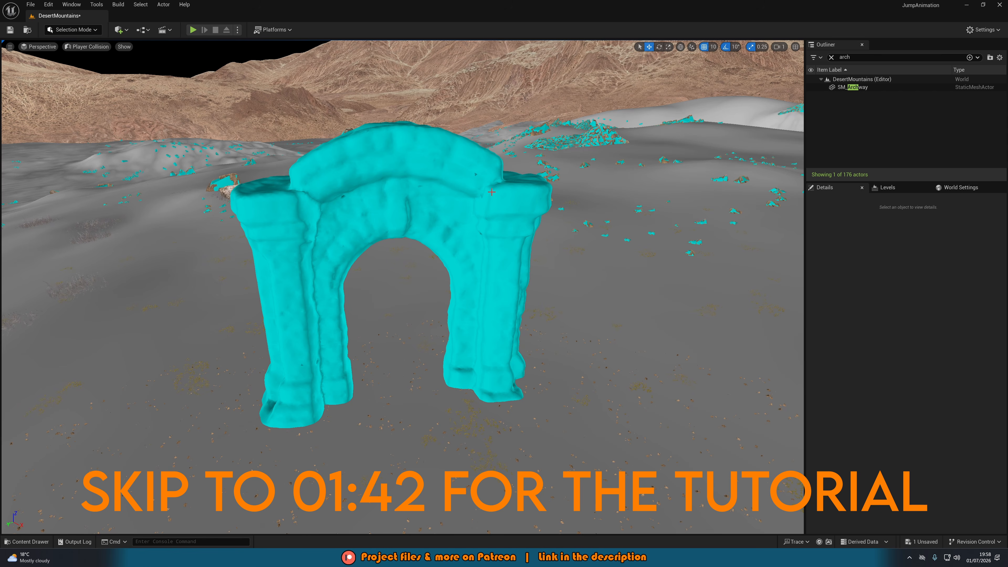
{"action": "key", "text": "s"}
{"action": "right_click_drag", "start_coordinate": [491, 192], "coordinate": [489, 191]}
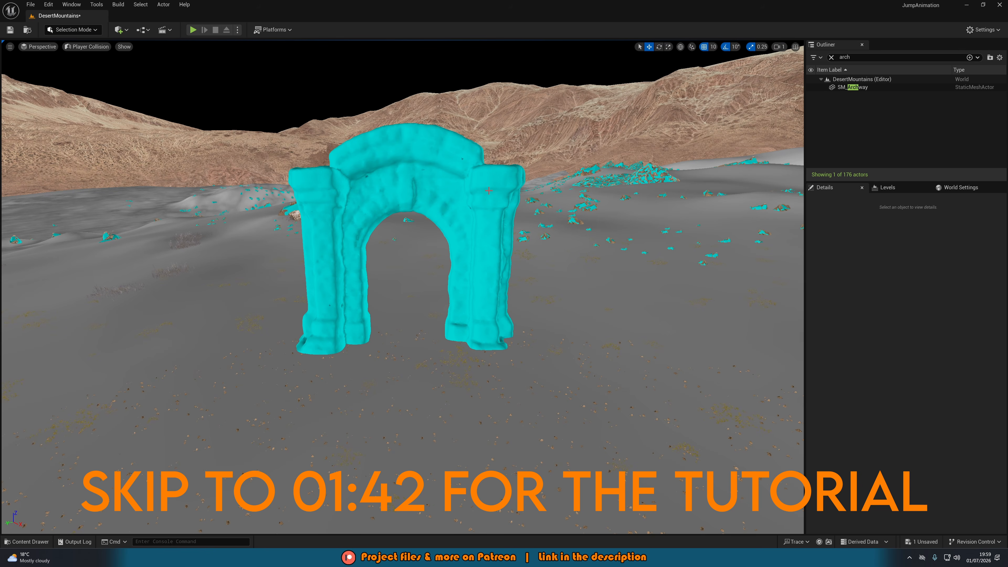
{"action": "key", "text": "d"}
{"action": "right_click_drag", "start_coordinate": [488, 190], "coordinate": [482, 187]}
{"action": "key", "text": "a"}
{"action": "key", "text": "w"}
{"action": "key", "text": "q"}
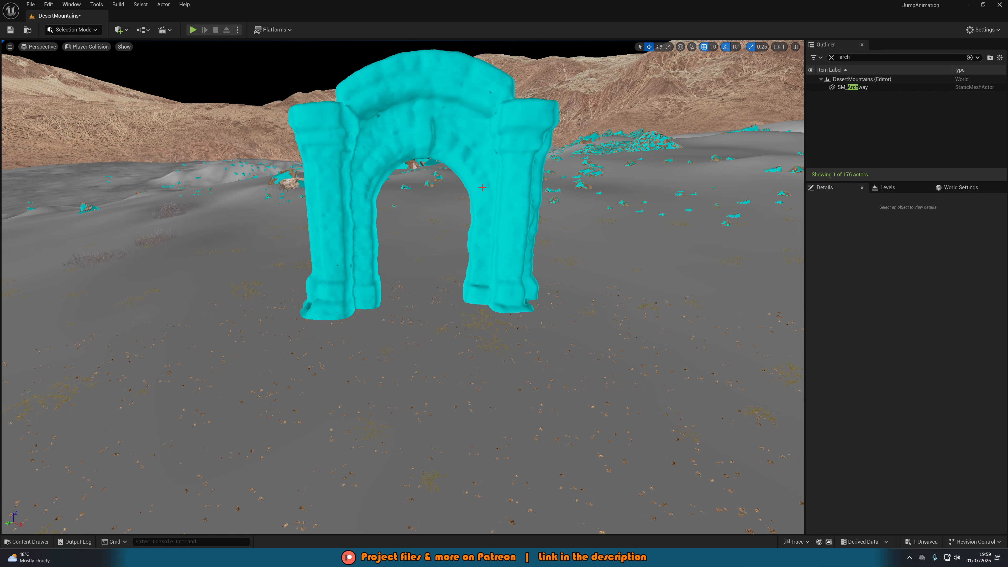
{"action": "right_click_drag", "start_coordinate": [482, 187], "coordinate": [477, 171]}
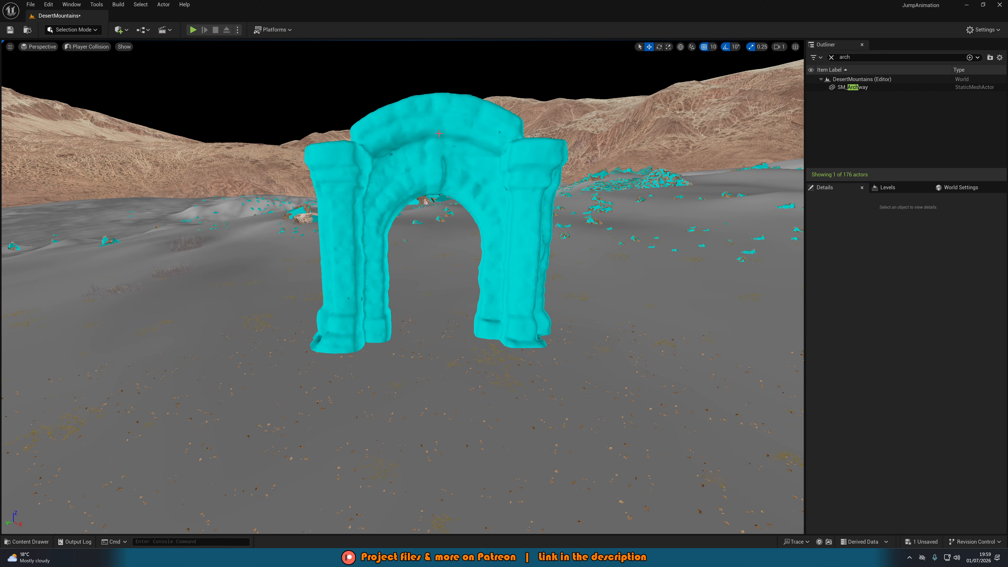
{"action": "right_click_drag", "start_coordinate": [438, 133], "coordinate": [451, 124]}
Step: Export the archway's static mesh asset to the Downloads folder as an FBX file named SM_Archway, using the default export options
{"action": "left_click", "coordinate": [437, 160]}
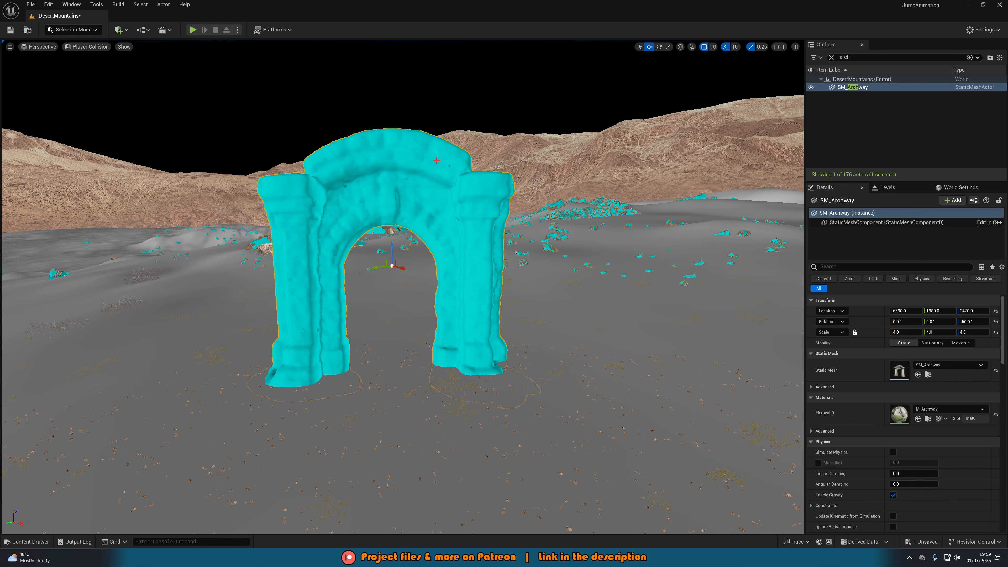
{"action": "left_click", "coordinate": [928, 374]}
{"action": "right_click", "coordinate": [278, 418]}
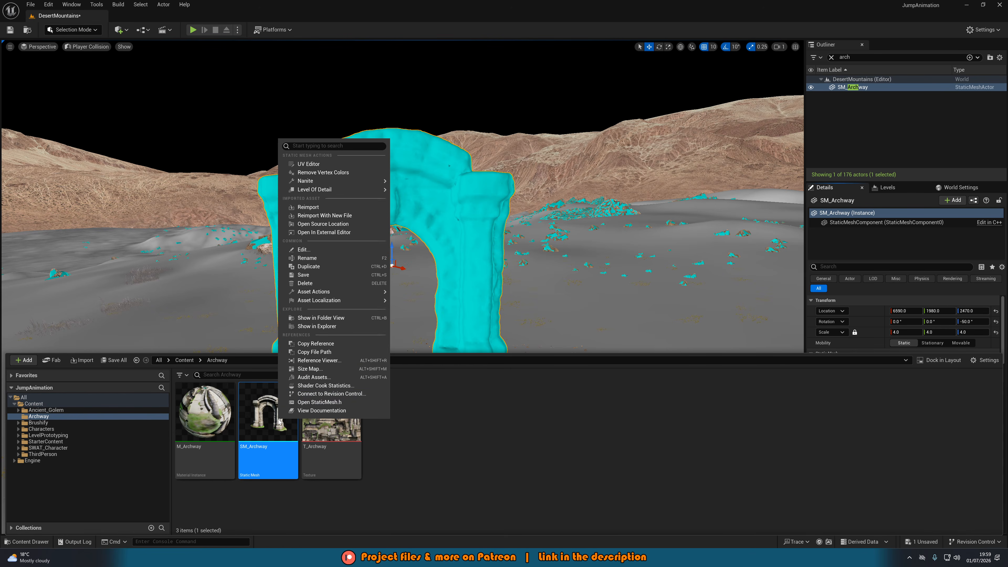
{"action": "mouse_move", "coordinate": [345, 295]}
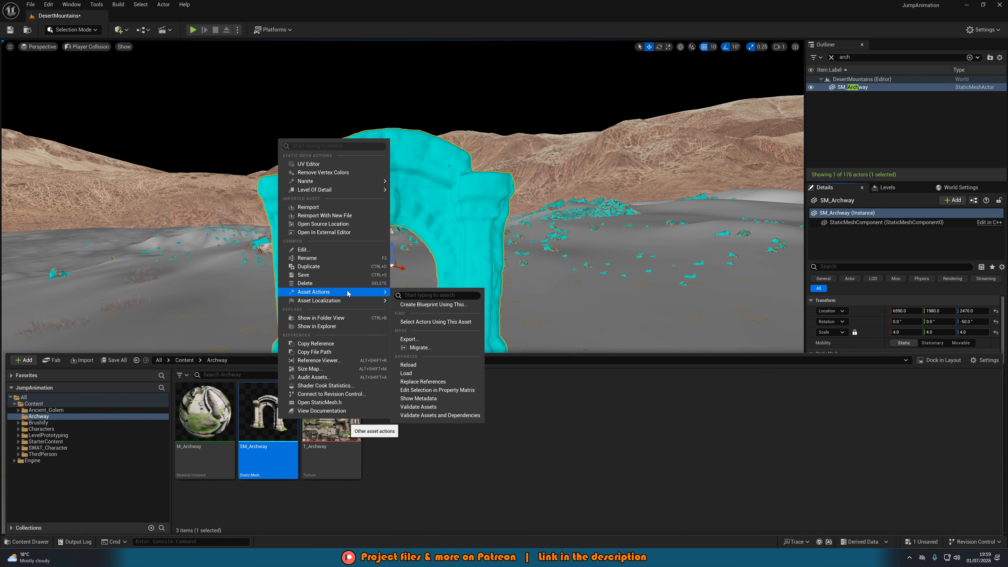
{"action": "left_click", "coordinate": [429, 342]}
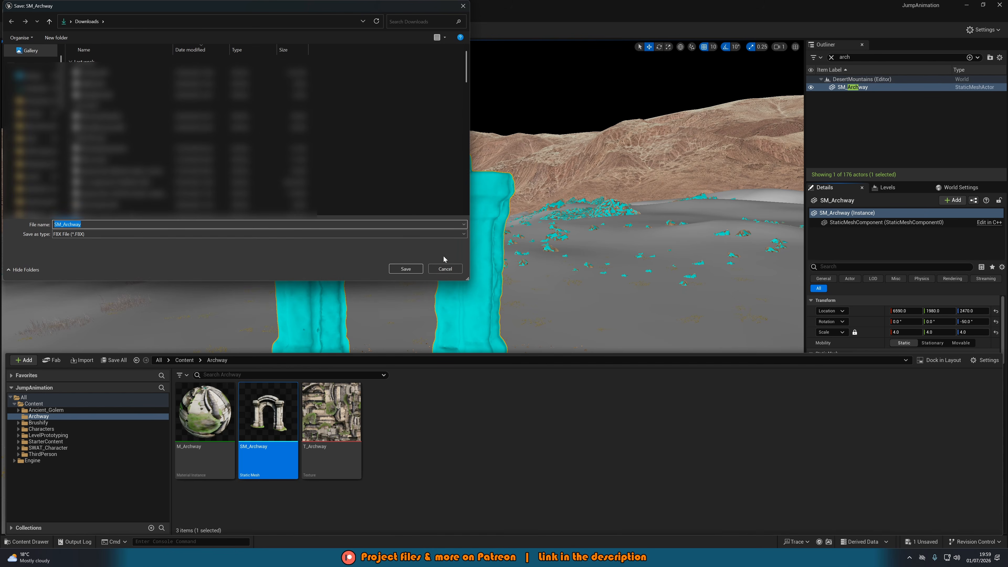
{"action": "left_click", "coordinate": [417, 268]}
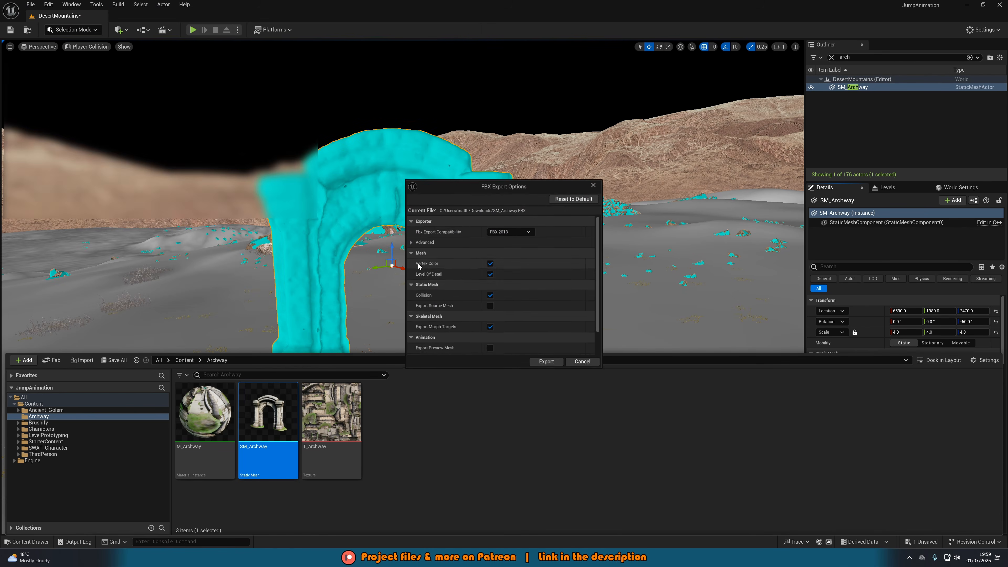
{"action": "left_click", "coordinate": [549, 361]}
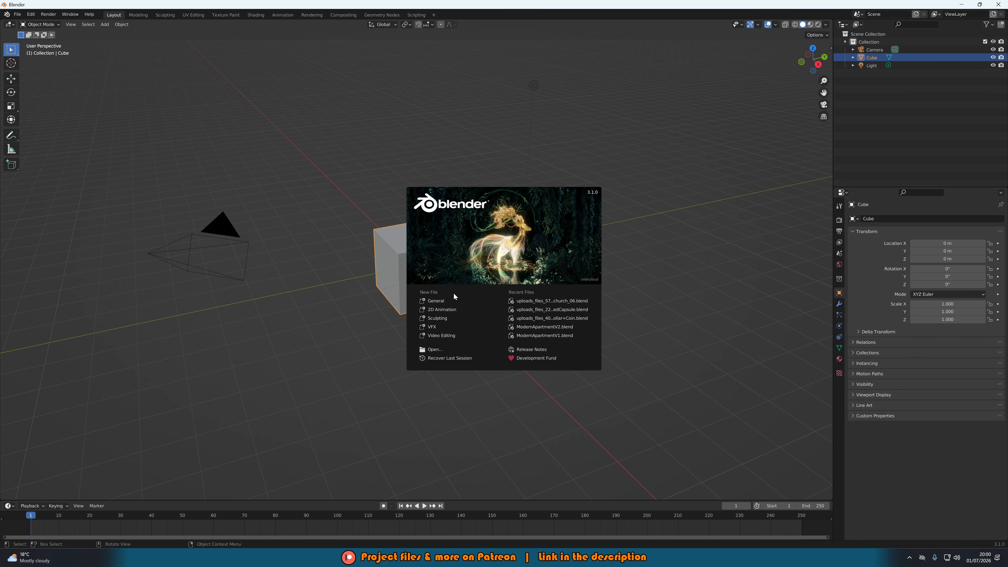
Step: Switch to Blender and delete all default objects from a new General scene
{"action": "left_click", "coordinate": [454, 301]}
{"action": "key", "text": "a"}
{"action": "key", "text": "x"}
{"action": "left_click", "coordinate": [451, 299]}
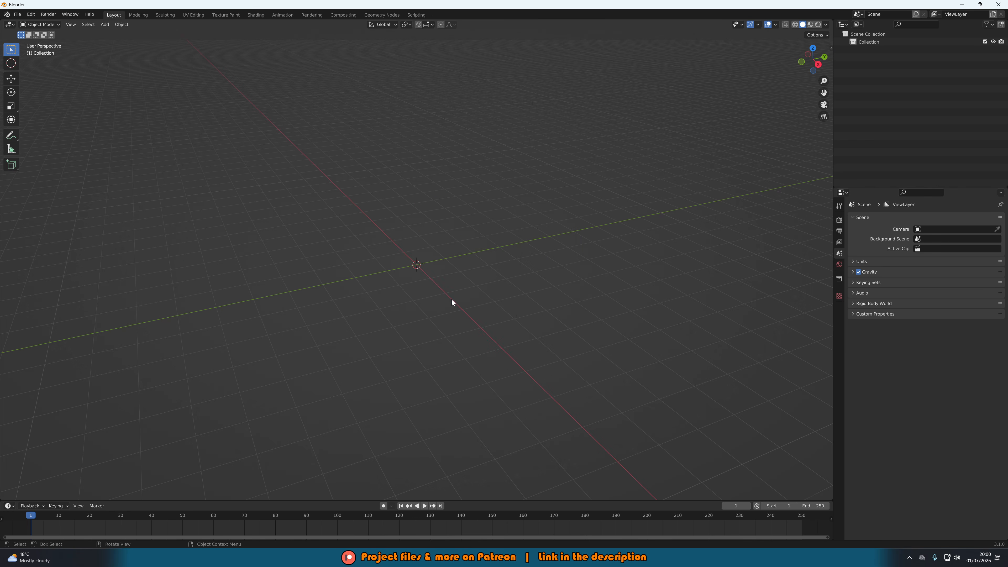
Step: Import the exported SM_Archway FBX file into the empty scene with the default import settings
{"action": "left_click", "coordinate": [18, 14]}
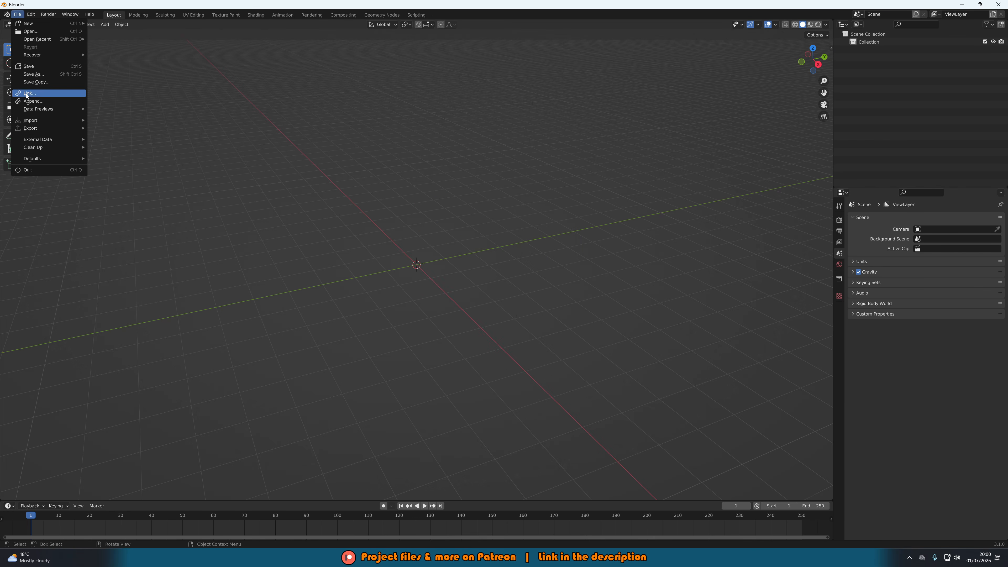
{"action": "mouse_move", "coordinate": [36, 123]}
{"action": "left_click", "coordinate": [115, 183]}
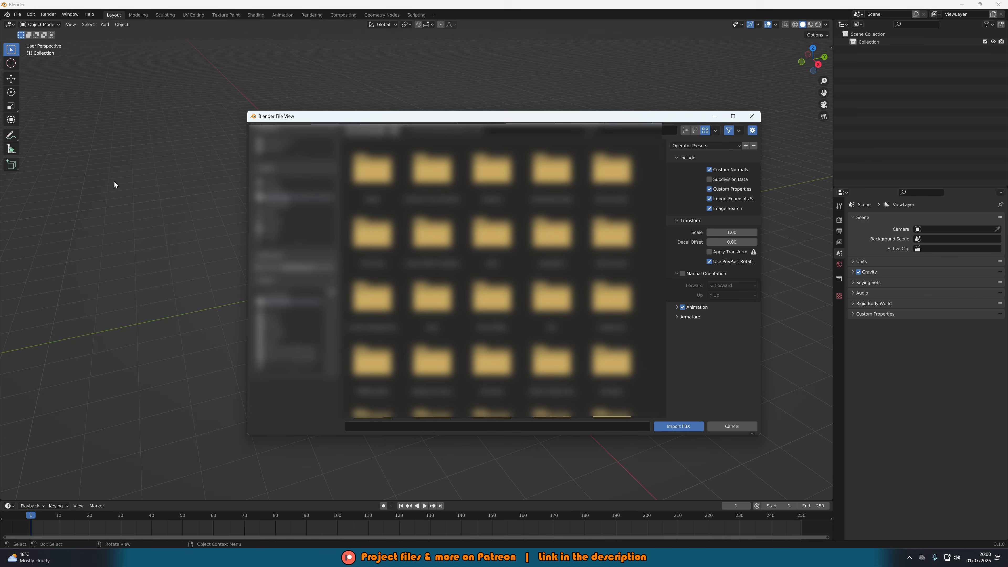
{"action": "left_click", "coordinate": [284, 206]}
{"action": "scroll", "coordinate": [430, 329], "scroll_direction": "down", "scroll_amount": 8}
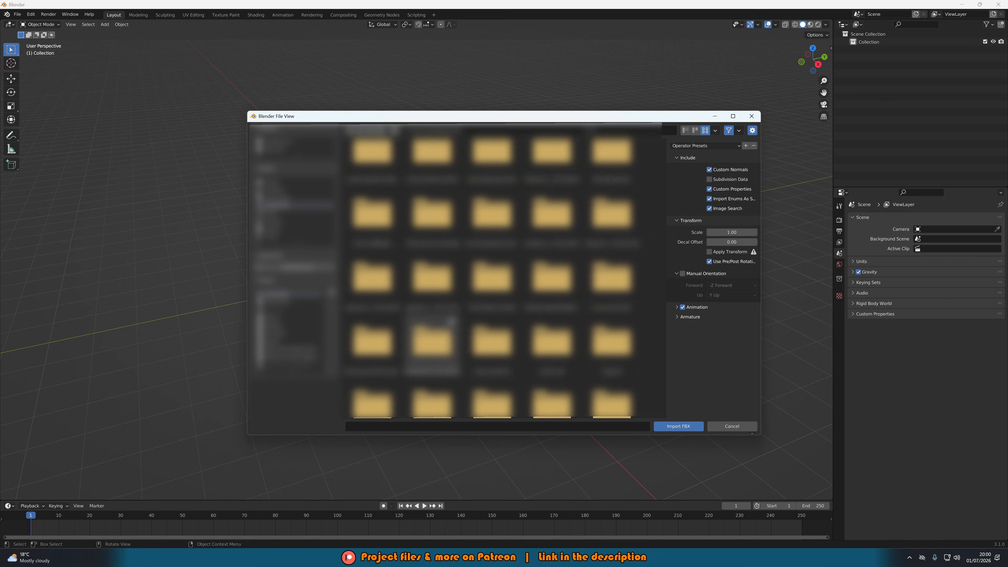
{"action": "scroll", "coordinate": [466, 320], "scroll_direction": "down", "scroll_amount": 4}
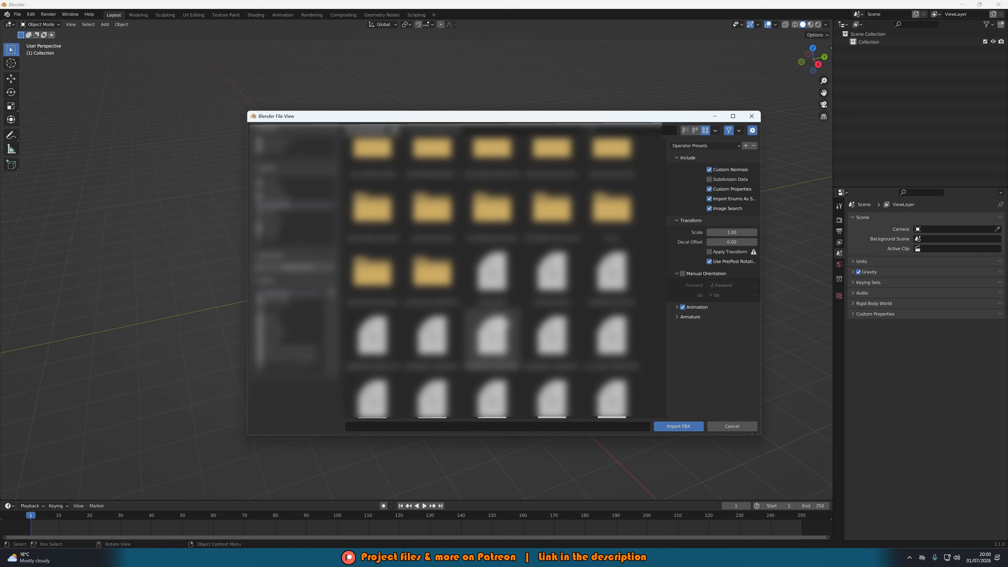
{"action": "scroll", "coordinate": [464, 331], "scroll_direction": "down", "scroll_amount": 5}
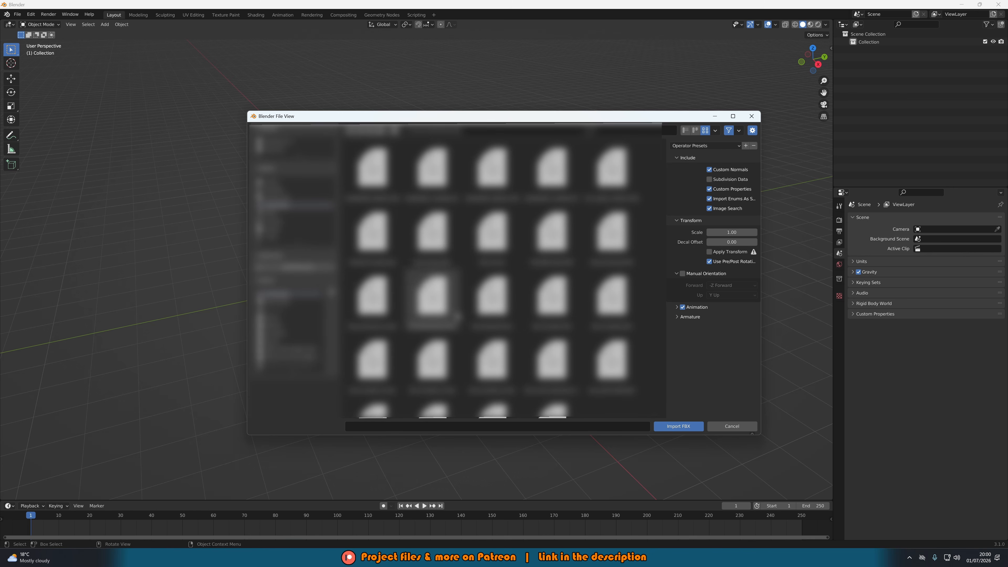
{"action": "left_click", "coordinate": [433, 234]}
{"action": "left_click", "coordinate": [669, 426]}
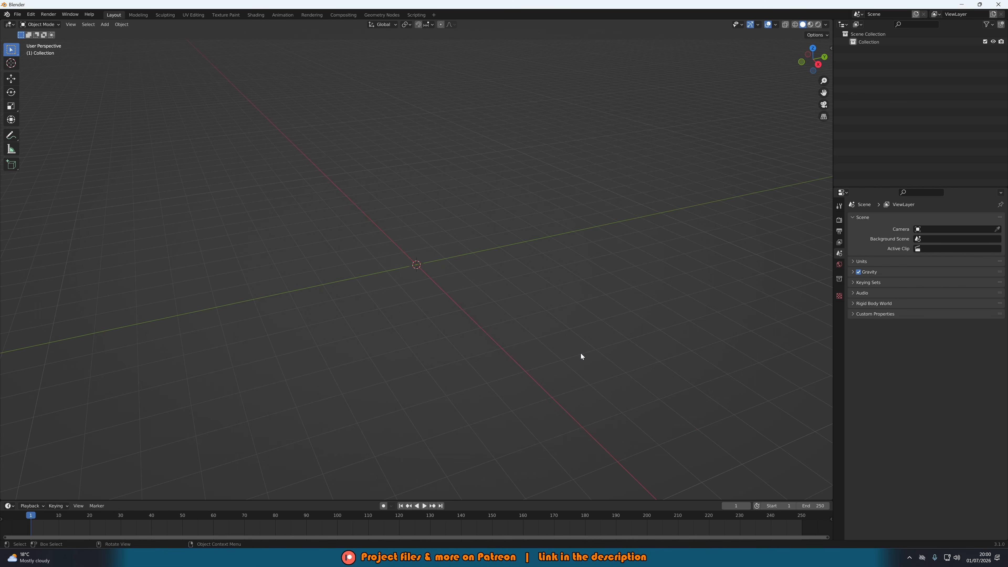
Step: Delete the UCX_SM_Archway collision object, keeping the SM_Archway mesh
{"action": "middle_click_drag", "start_coordinate": [575, 356], "coordinate": [519, 282]}
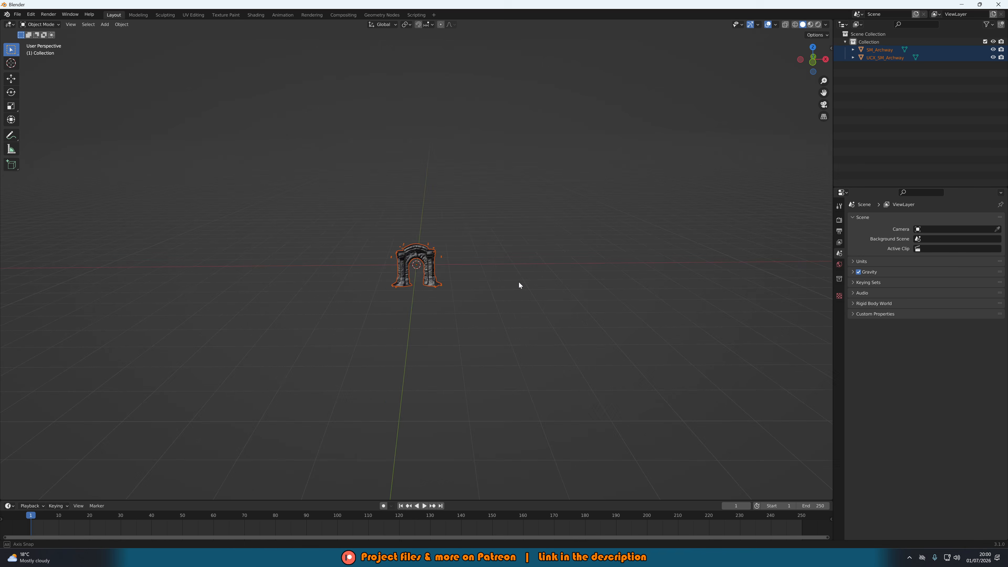
{"action": "scroll", "coordinate": [519, 285], "scroll_direction": "up", "scroll_amount": 9}
{"action": "scroll", "coordinate": [456, 282], "scroll_direction": "down", "scroll_amount": 1}
{"action": "scroll", "coordinate": [469, 284], "scroll_direction": "up", "scroll_amount": 1}
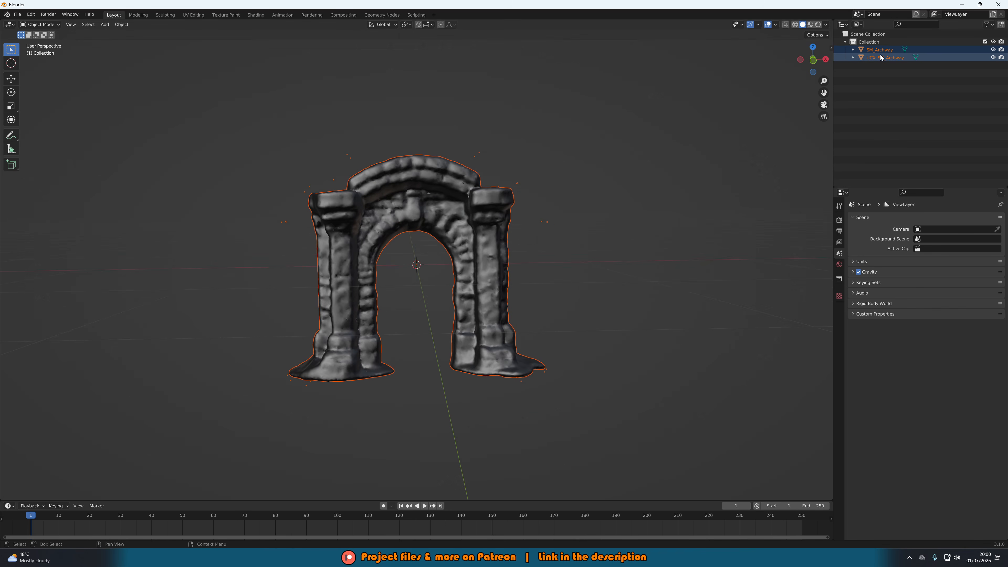
{"action": "left_click", "coordinate": [877, 50]}
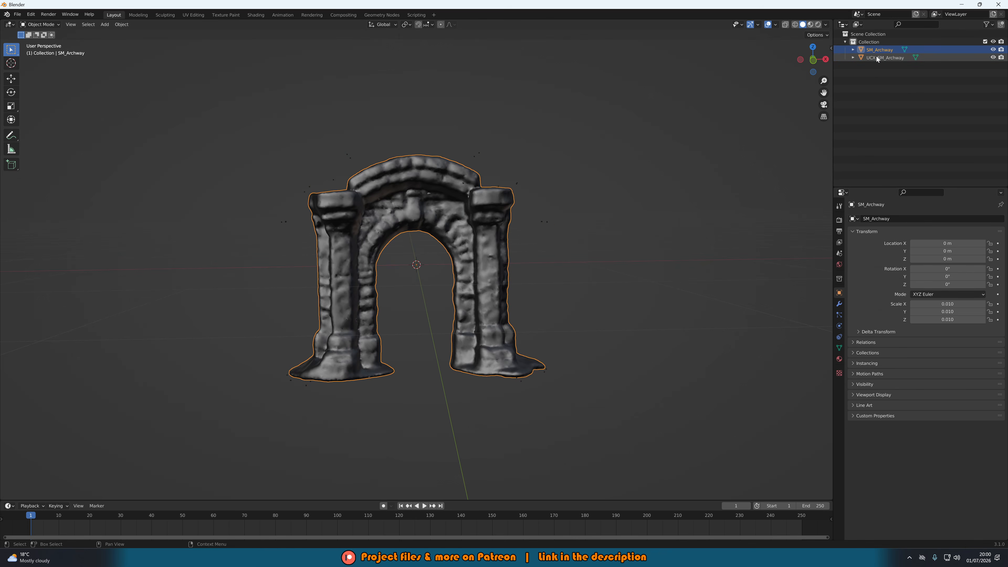
{"action": "left_click", "coordinate": [880, 57]}
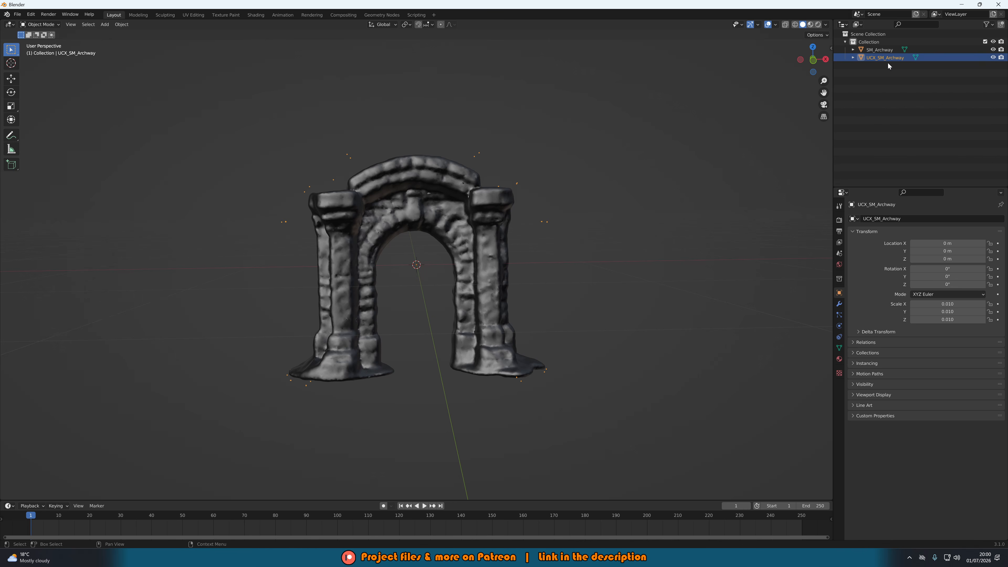
{"action": "key", "text": "x"}
{"action": "left_click", "coordinate": [621, 205]}
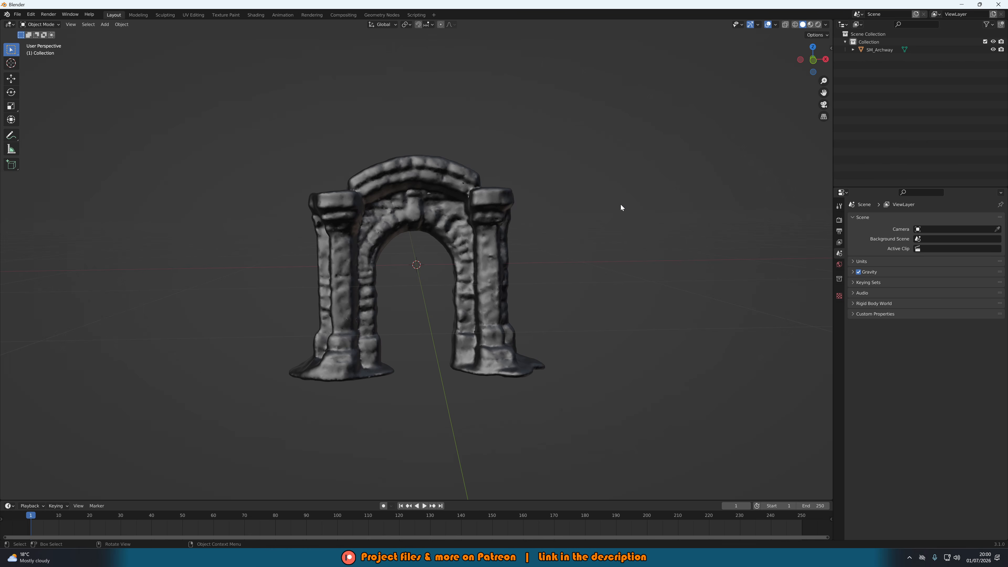
Step: Add a cube mesh at the archway's centre and scale it uniformly to about 0.245
{"action": "mouse_move", "coordinate": [545, 245]}
{"action": "middle_mouse_down"}
{"action": "mouse_move", "coordinate": [465, 263]}
{"action": "mouse_move", "coordinate": [487, 279]}
{"action": "mouse_move", "coordinate": [544, 246]}
{"action": "middle_mouse_up"}
{"action": "key", "text": "shift+a"}
{"action": "mouse_move", "coordinate": [544, 246]}
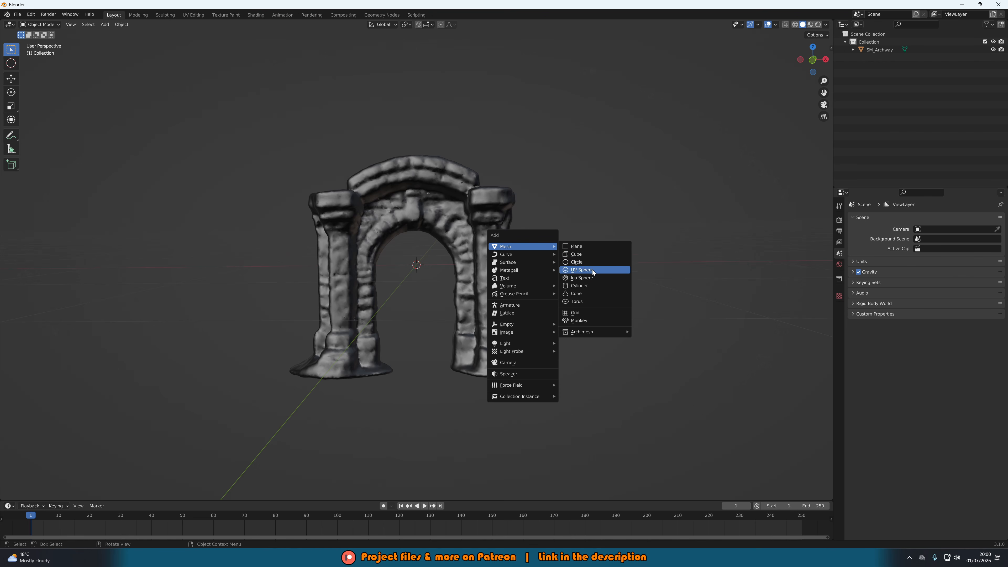
{"action": "left_click", "coordinate": [586, 255]}
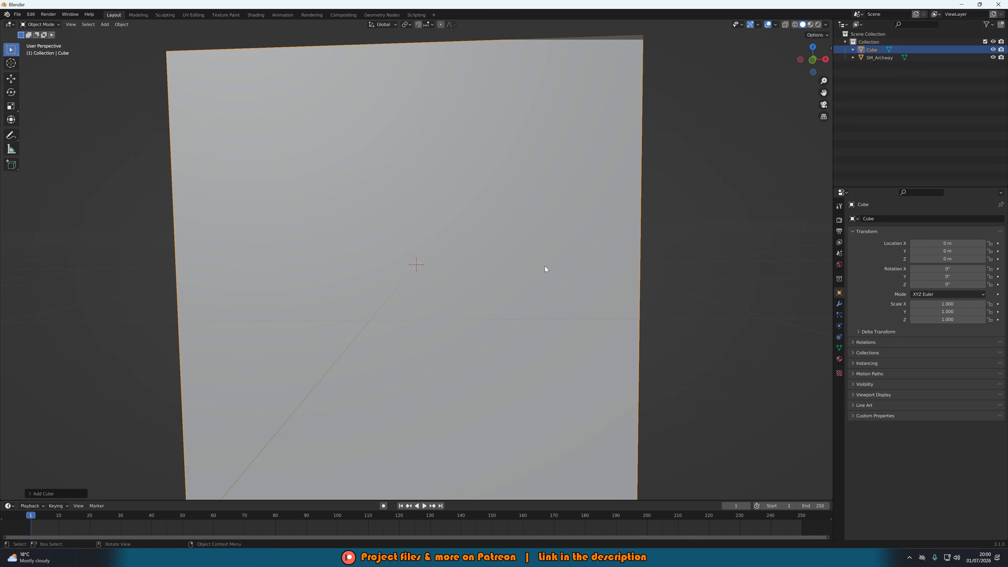
{"action": "key", "text": "s"}
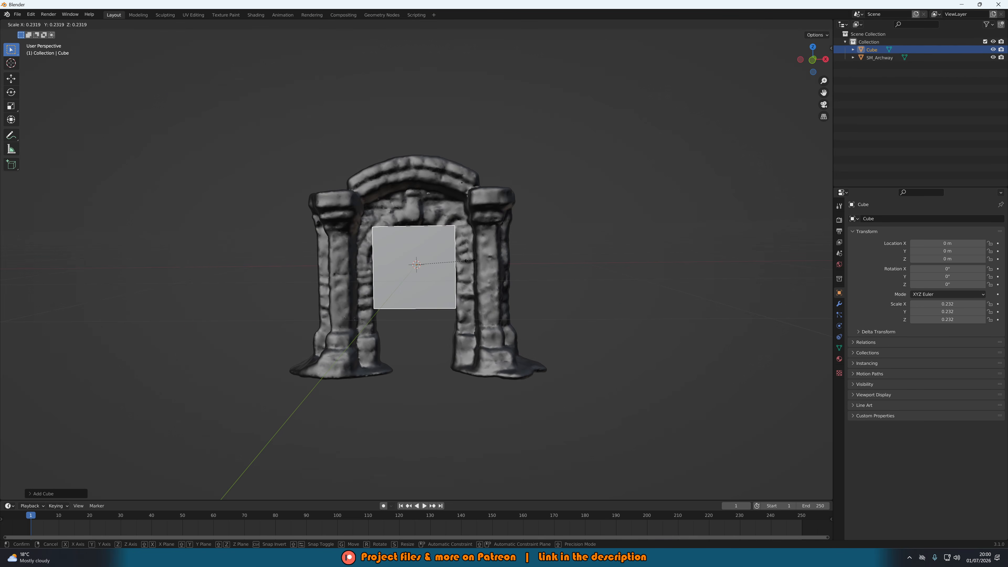
{"action": "left_click", "coordinate": [474, 263]}
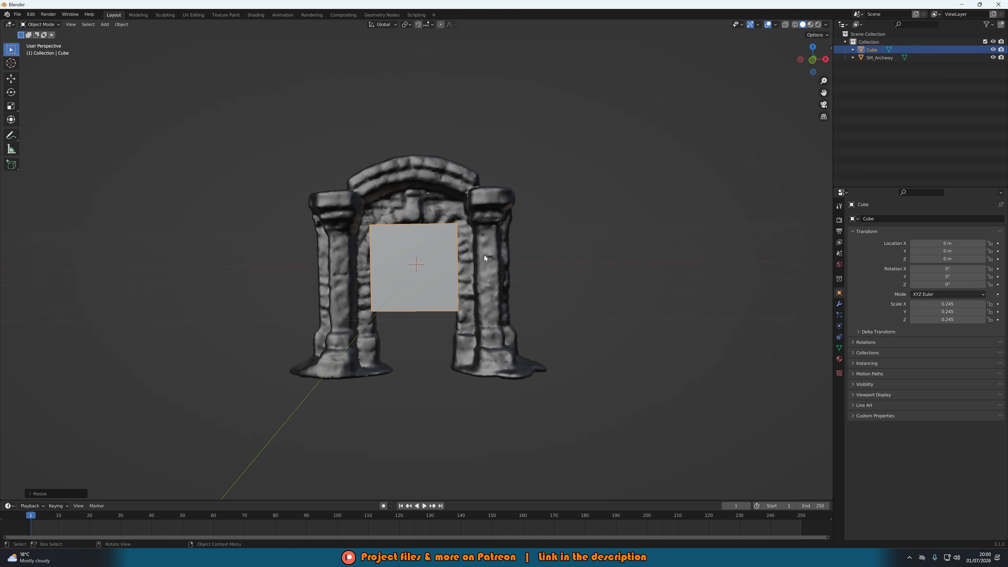
Step: Move the cube along X to about -0.44 m over the archway's left pillar and stretch it vertically towards the pillar's height
{"action": "middle_click_drag", "start_coordinate": [484, 244], "coordinate": [485, 259]}
{"action": "key", "text": "g"}
{"action": "key", "text": "x"}
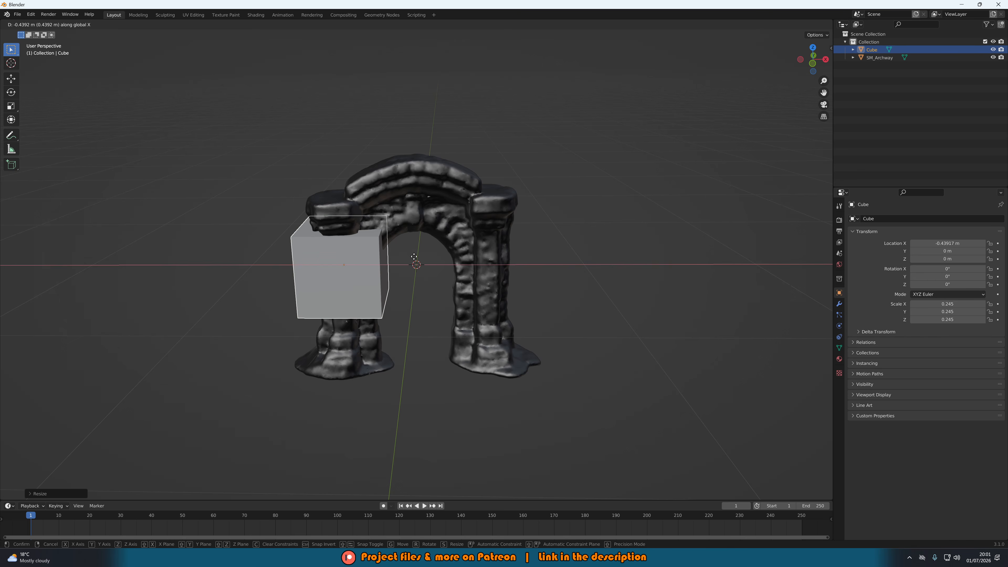
{"action": "left_click", "coordinate": [426, 261]}
{"action": "key", "text": "s"}
{"action": "key", "text": "z"}
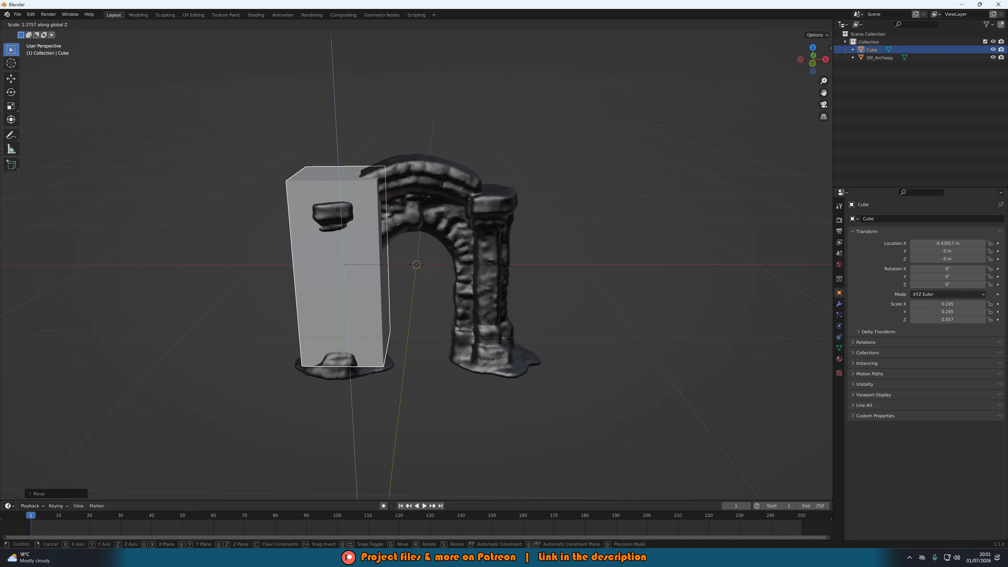
{"action": "left_click", "coordinate": [504, 263]}
Step: Shift the left pillar cube along Y to about -0.11 m, leaving its X scale as it is
{"action": "middle_click_drag", "start_coordinate": [505, 262], "coordinate": [460, 279]}
{"action": "key", "text": "s"}
{"action": "key", "text": "x"}
{"action": "right_click", "coordinate": [461, 278]}
{"action": "key", "text": "g"}
{"action": "key", "text": "y"}
{"action": "left_click", "coordinate": [459, 272]}
Step: Stretch the left pillar cube to a Z scale of about 0.64 and lower it to about -0.09 m along Z
{"action": "key", "text": "s"}
{"action": "key", "text": "z"}
{"action": "left_click", "coordinate": [476, 282]}
{"action": "key", "text": "g"}
{"action": "key", "text": "z"}
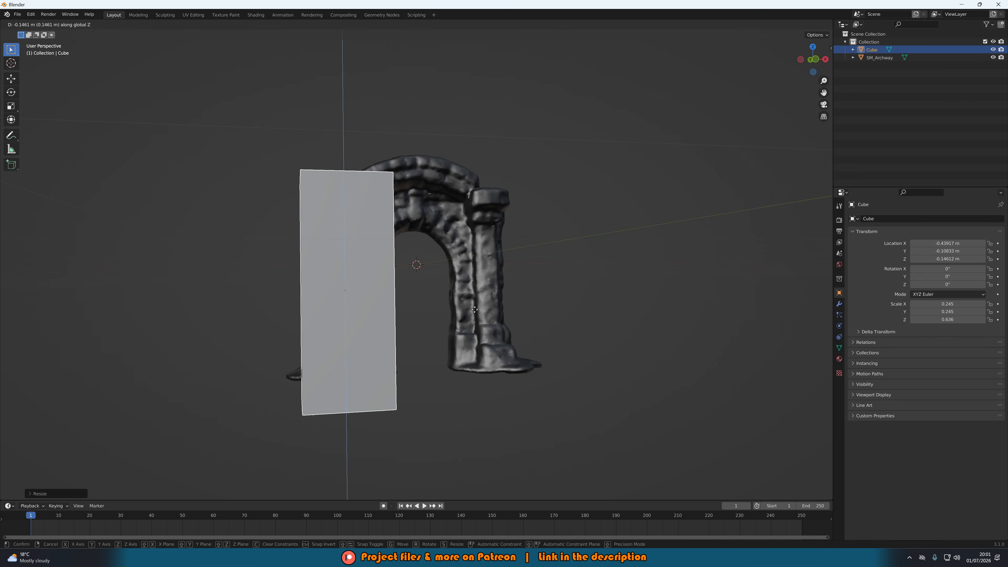
{"action": "left_click", "coordinate": [468, 299]}
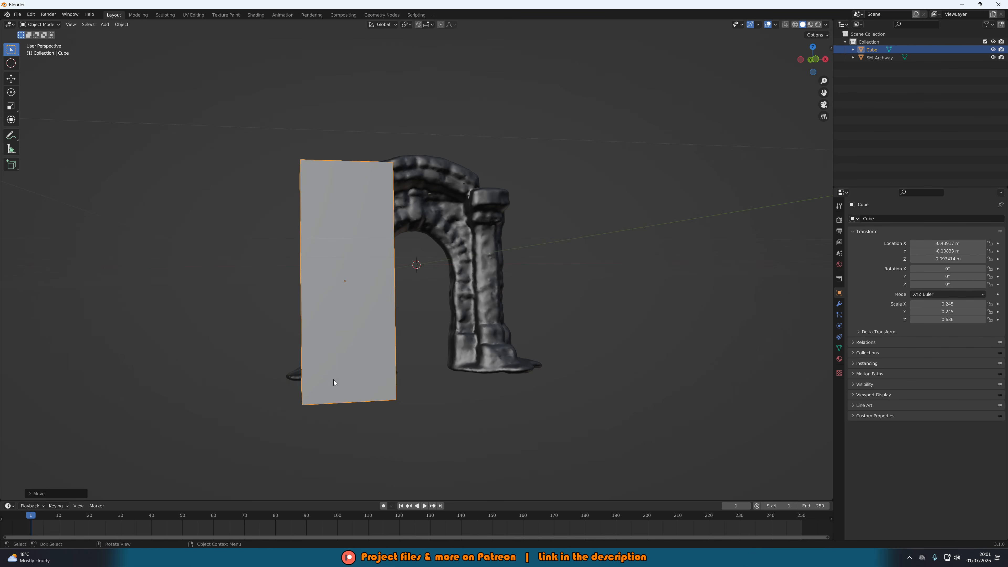
Step: Cut a horizontal edge loop around the left pillar cube and slide it down near the base
{"action": "middle_click_drag", "start_coordinate": [332, 379], "coordinate": [398, 361]}
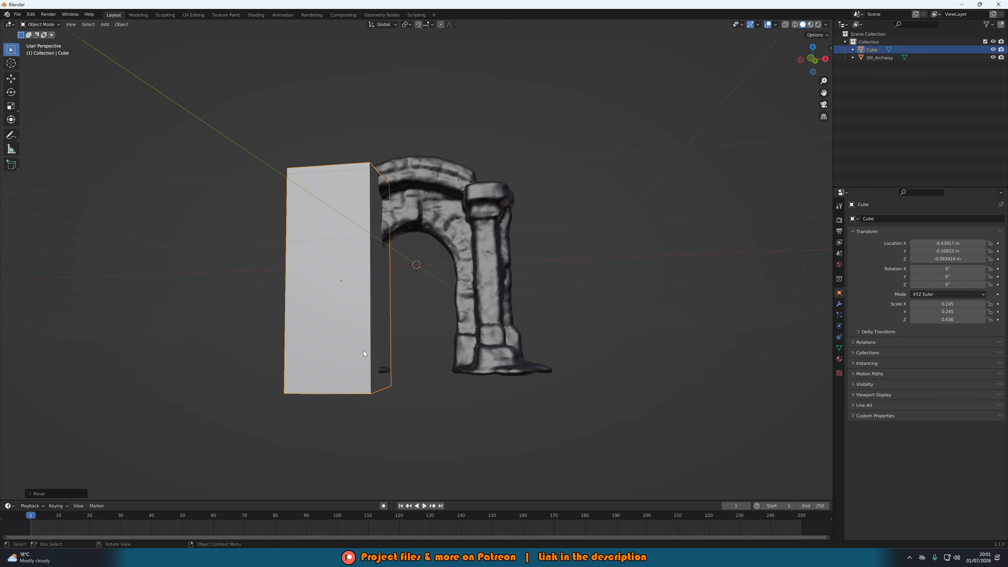
{"action": "key", "text": "Tab"}
{"action": "key", "text": "ctrl+r"}
{"action": "left_click", "coordinate": [368, 285]}
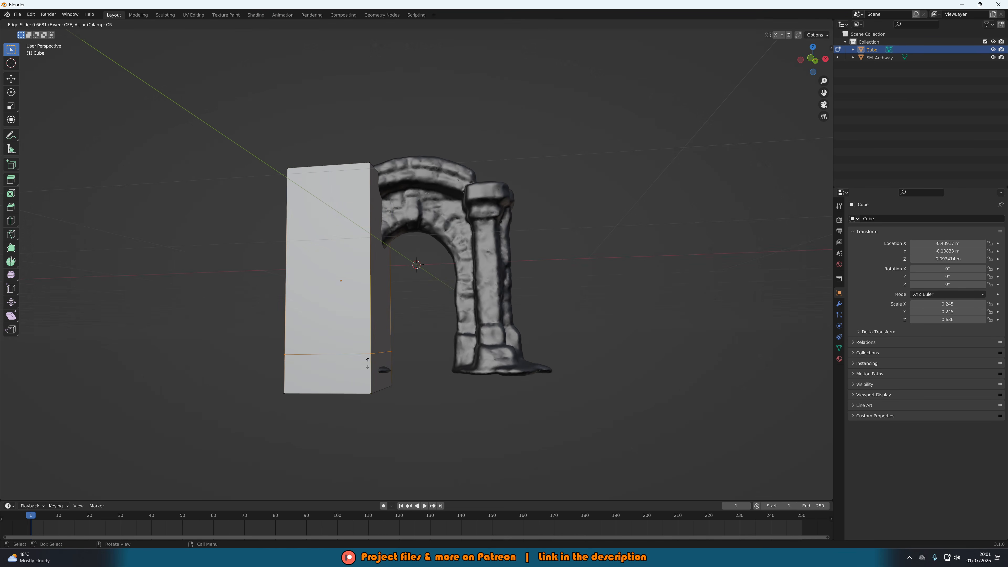
{"action": "left_click", "coordinate": [373, 363]}
Step: Extrude the cube's inner side face below the loop cut towards the arch opening to cover the pillar base, and return to Object Mode
{"action": "key", "text": "3"}
{"action": "left_click", "coordinate": [377, 370]}
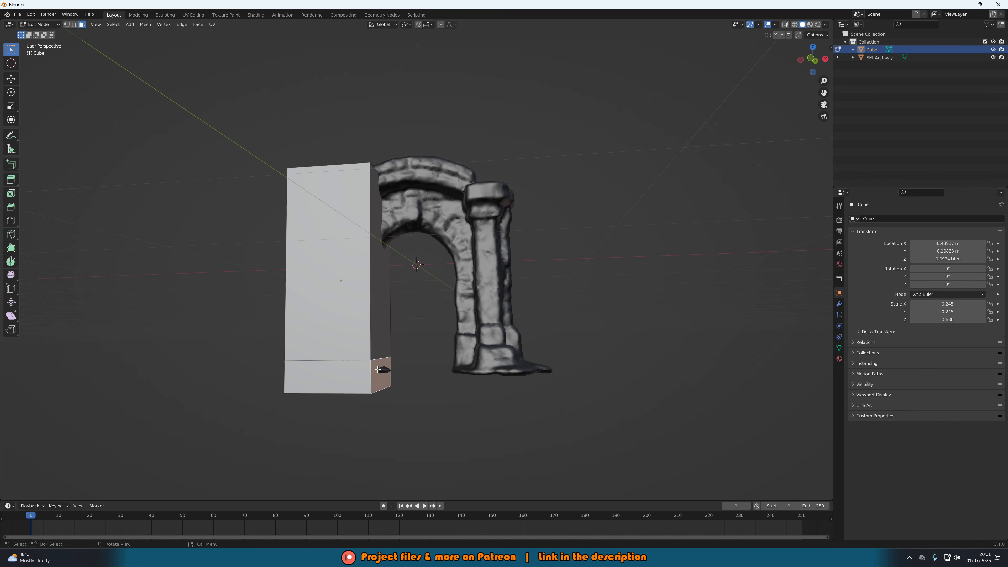
{"action": "key", "text": "e"}
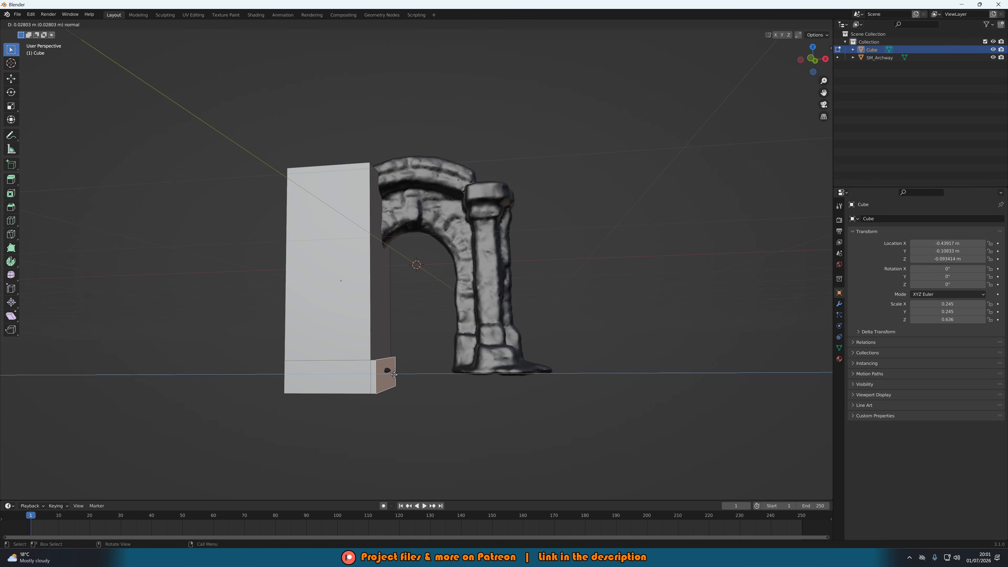
{"action": "left_click", "coordinate": [399, 375]}
{"action": "mouse_move", "coordinate": [399, 375]}
{"action": "middle_mouse_down"}
{"action": "mouse_move", "coordinate": [417, 382]}
{"action": "mouse_move", "coordinate": [395, 378]}
{"action": "middle_mouse_up"}
{"action": "key", "text": "Tab"}
{"action": "scroll", "coordinate": [410, 380], "scroll_direction": "down", "scroll_amount": 3}
{"action": "key", "text": "Tab"}
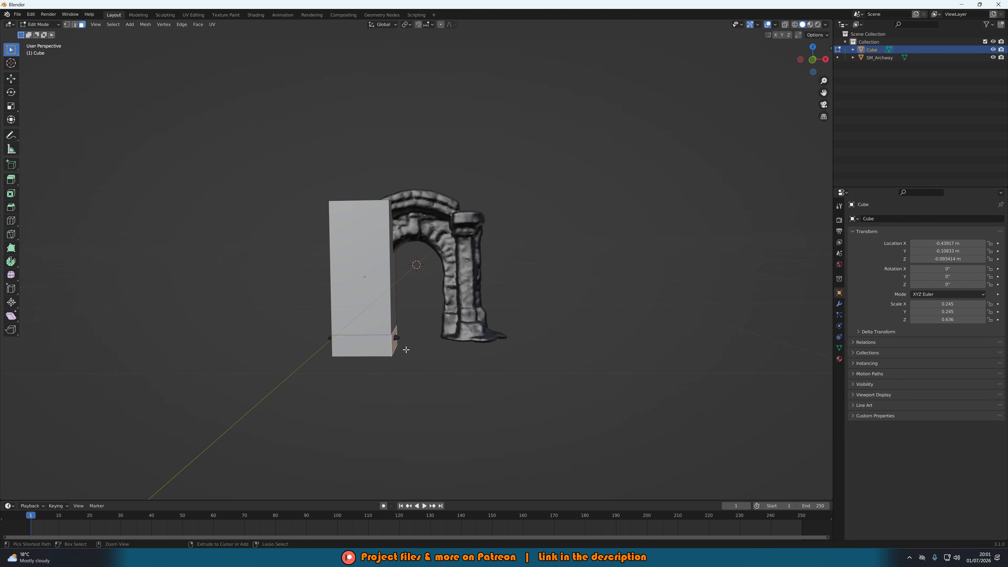
{"action": "key", "text": "Tab"}
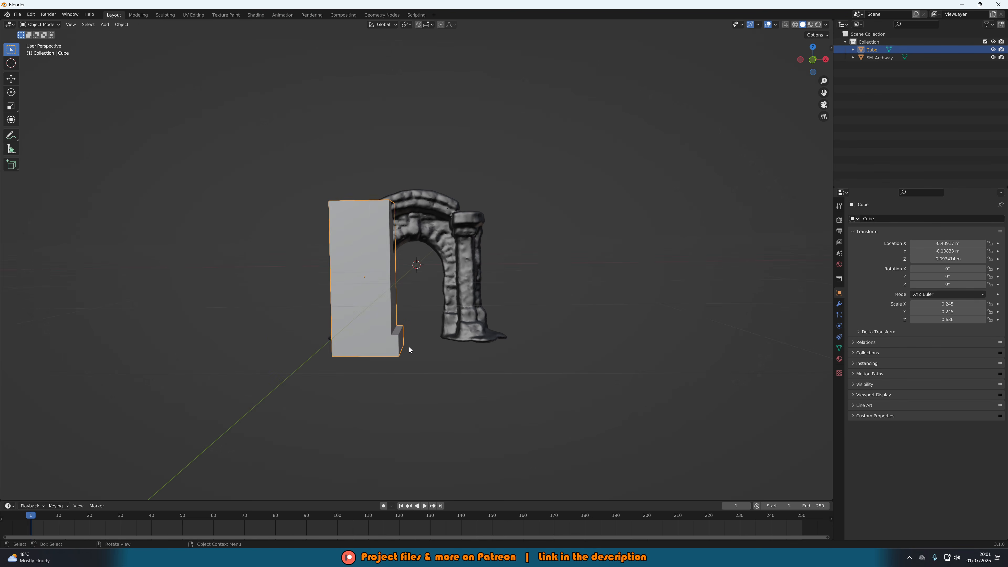
{"action": "mouse_move", "coordinate": [409, 347]}
{"action": "middle_mouse_down"}
{"action": "mouse_move", "coordinate": [422, 342]}
{"action": "mouse_move", "coordinate": [414, 348]}
{"action": "middle_mouse_up"}
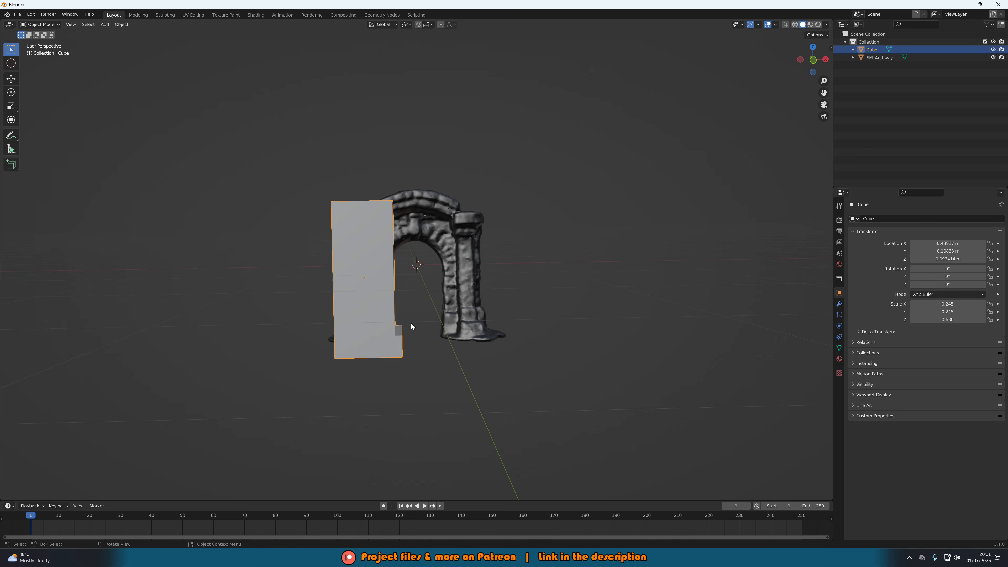
Step: Add a second cube scaled uniformly to about 0.22 and raise it to about 0.39 m over the top of the arch
{"action": "key", "text": "shift+a"}
{"action": "mouse_move", "coordinate": [412, 320]}
{"action": "left_click", "coordinate": [476, 328]}
{"action": "key", "text": "s"}
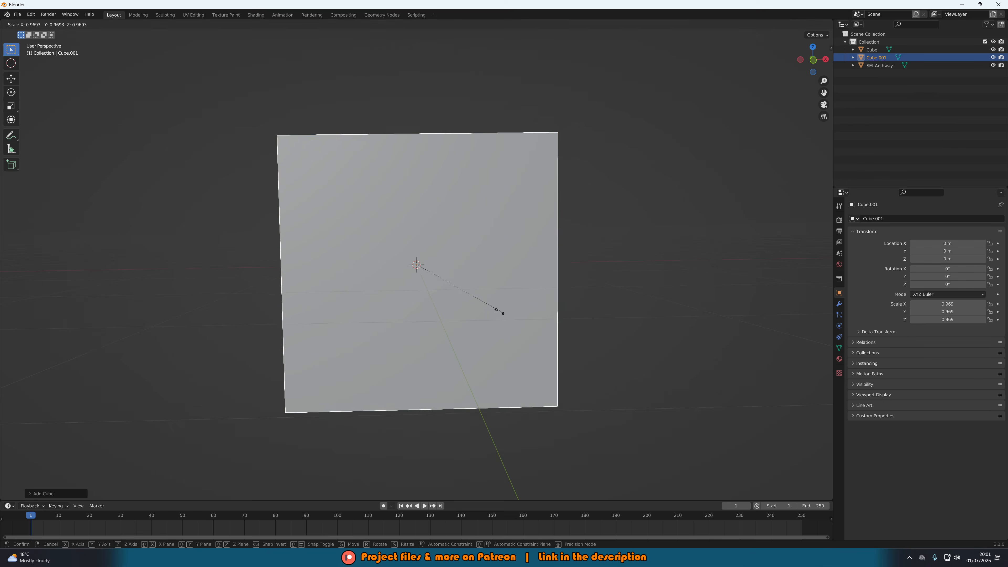
{"action": "left_click", "coordinate": [436, 272]}
{"action": "key", "text": "g"}
{"action": "key", "text": "z"}
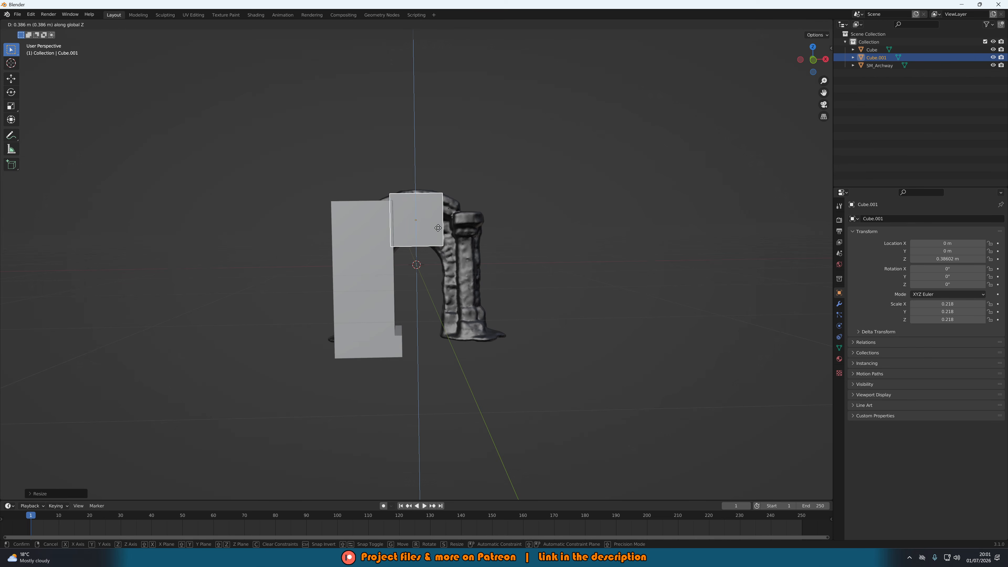
{"action": "left_click", "coordinate": [438, 227]}
Step: Stretch the top cube to a scale of about 0.52 in X and 0.24 in Z, and raise it to about 0.44 m
{"action": "key", "text": "s"}
{"action": "key", "text": "x"}
{"action": "left_click", "coordinate": [474, 232]}
{"action": "key", "text": "s"}
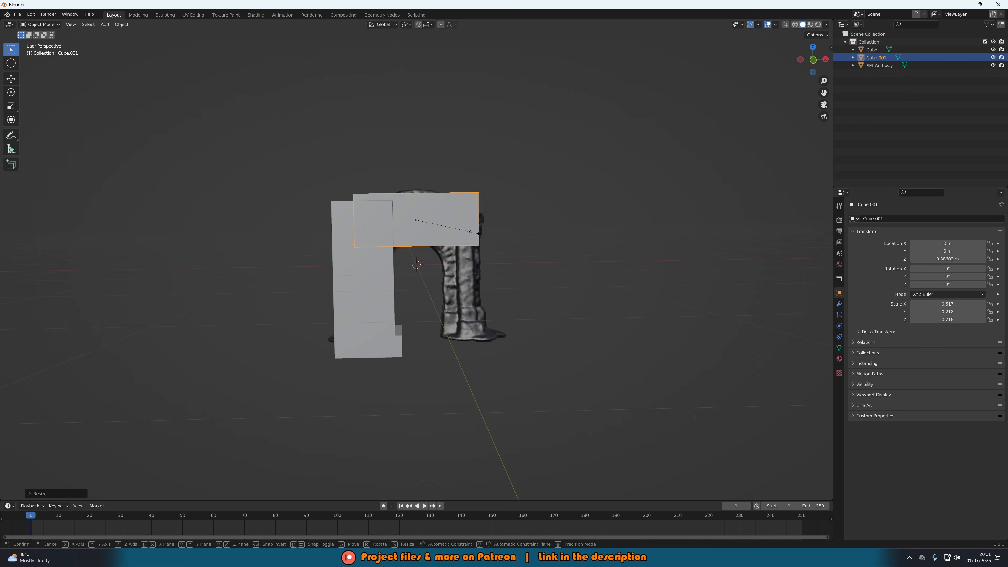
{"action": "key", "text": "z"}
{"action": "left_click", "coordinate": [478, 236]}
{"action": "key", "text": "g"}
{"action": "left_click", "coordinate": [479, 230]}
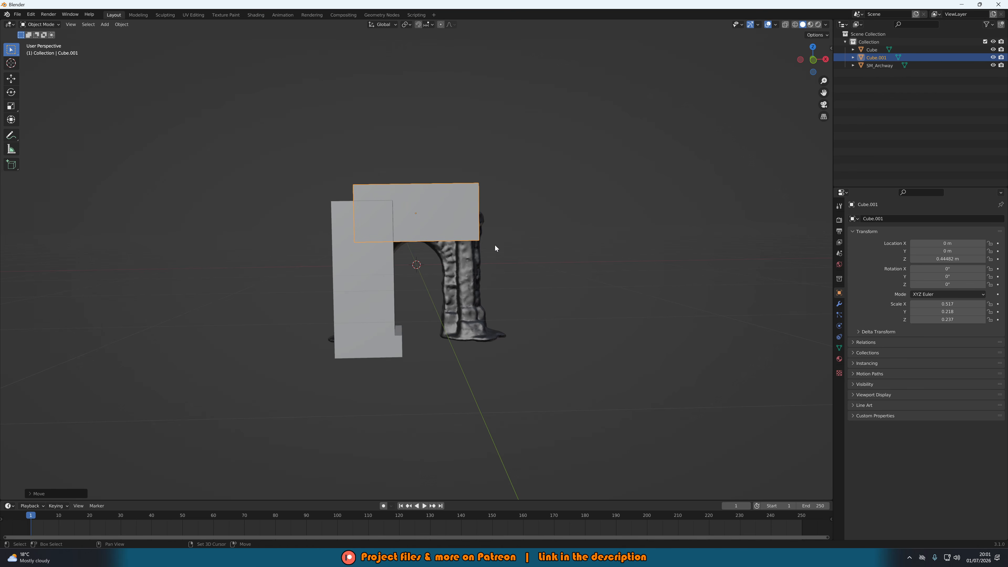
Step: Add a third cube, scale it down, and move it along X to about 0.46 m towards the archway's right pillar
{"action": "middle_click_drag", "start_coordinate": [494, 245], "coordinate": [476, 243], "text": "shift"}
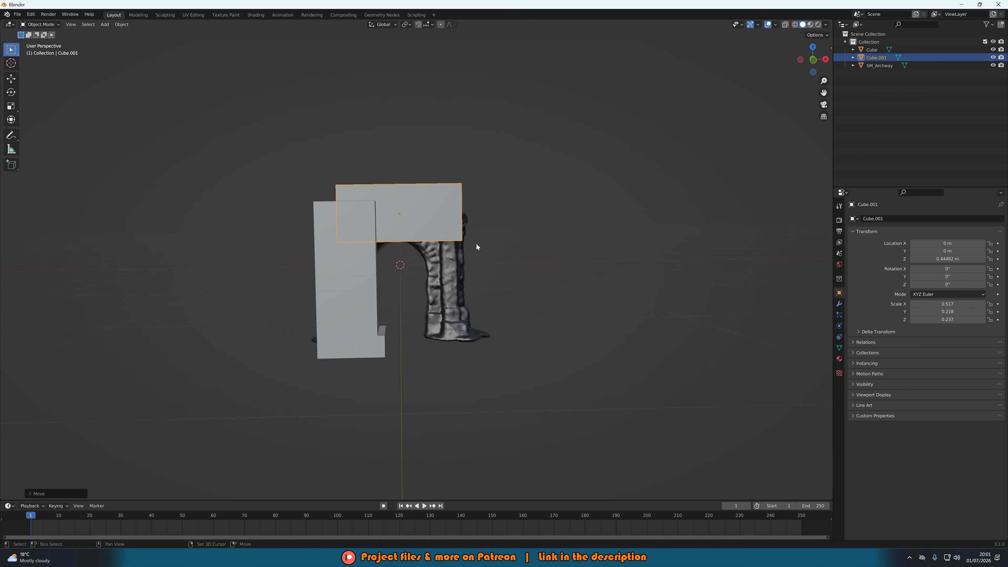
{"action": "key", "text": "shift+a"}
{"action": "mouse_move", "coordinate": [476, 243]}
{"action": "left_click", "coordinate": [510, 253]}
{"action": "key", "text": "s"}
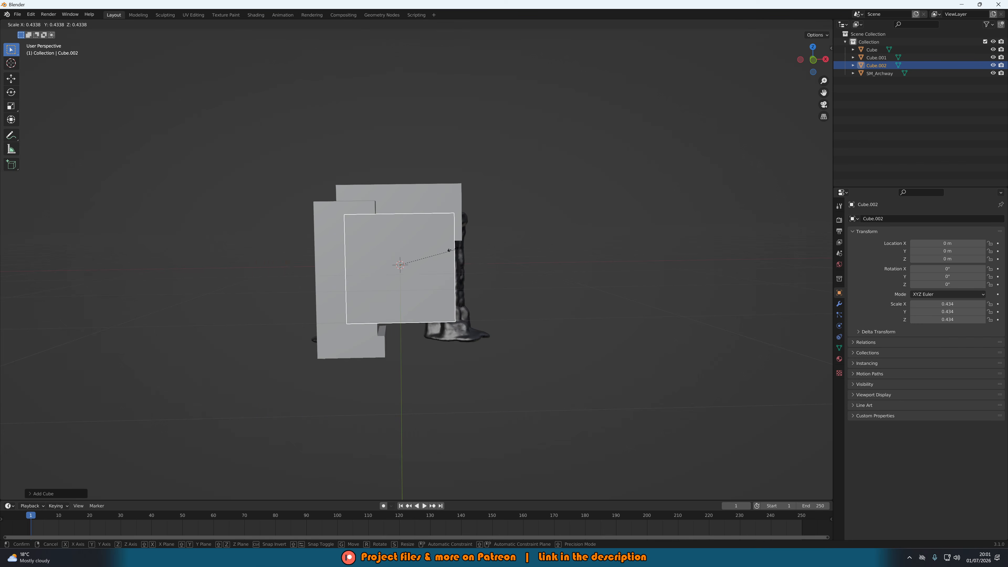
{"action": "left_click", "coordinate": [442, 252]}
{"action": "key", "text": "g"}
{"action": "key", "text": "x"}
{"action": "left_click", "coordinate": [495, 257]}
Step: Scale the third cube uniformly to about 0.19 and shift it along X to about 0.38 m over the right pillar
{"action": "key", "text": "s"}
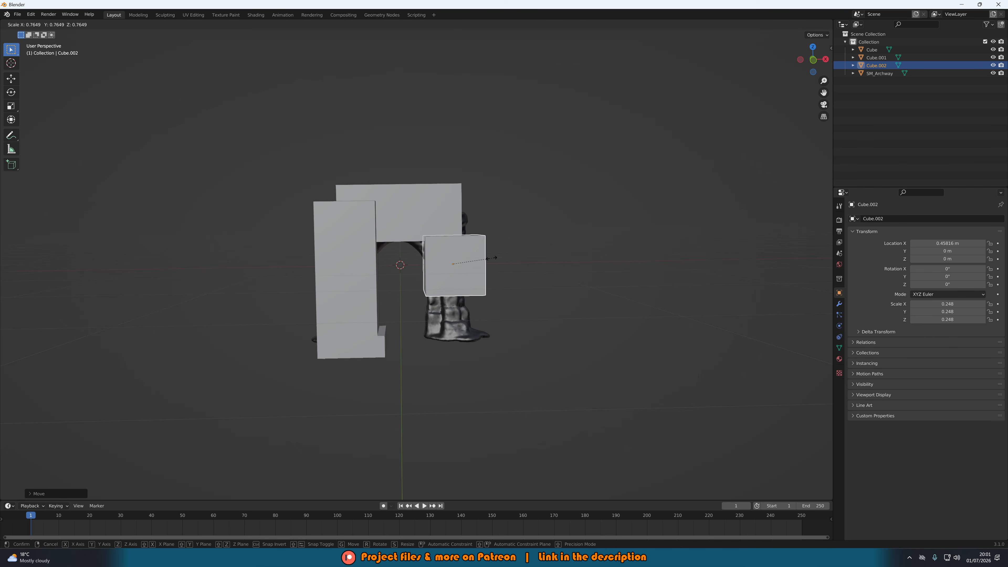
{"action": "left_click", "coordinate": [481, 258]}
{"action": "key", "text": "g"}
{"action": "key", "text": "x"}
{"action": "left_click", "coordinate": [474, 258]}
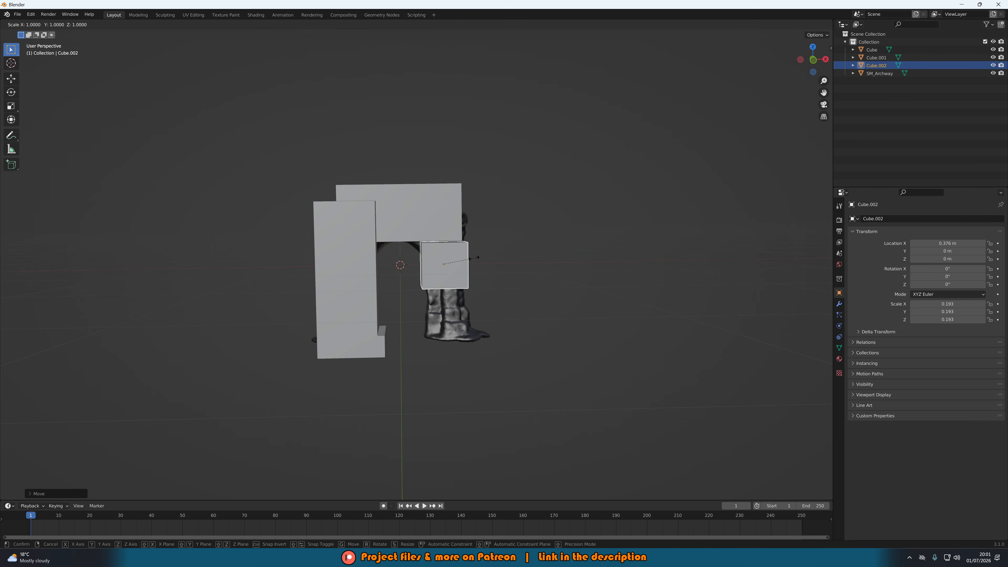
Step: Stretch the right pillar cube to a Z scale of about 0.85 and move it along X to about 0.43 m
{"action": "key", "text": "s"}
{"action": "key", "text": "z"}
{"action": "left_click", "coordinate": [525, 293]}
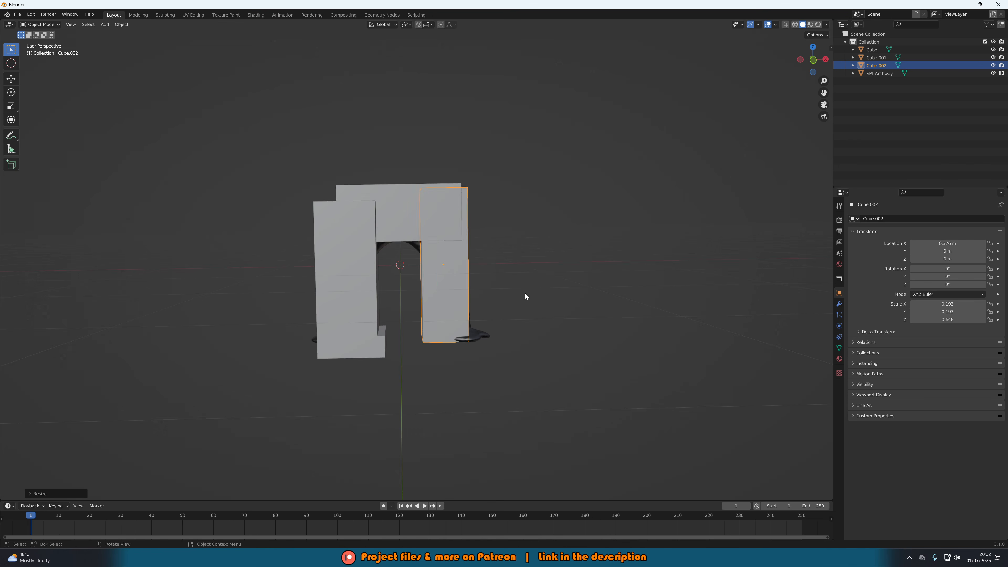
{"action": "middle_click_drag", "start_coordinate": [524, 293], "coordinate": [371, 315]}
{"action": "key", "text": "g"}
{"action": "key", "text": "x"}
{"action": "left_click", "coordinate": [506, 310]}
Step: Widen the right pillar cube to a Y scale of about 0.21 and shift it along Y to about 0.045 m
{"action": "key", "text": "s"}
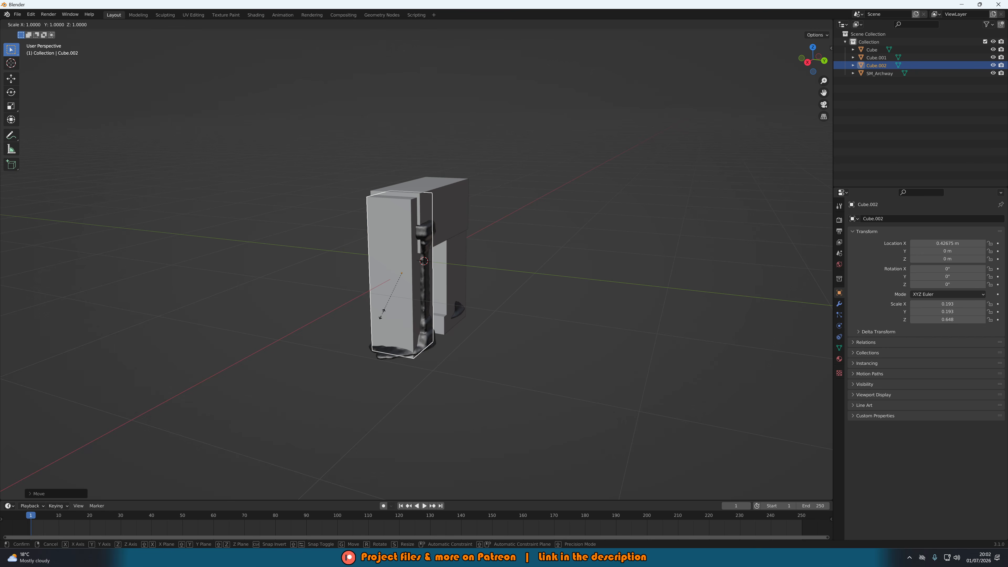
{"action": "key", "text": "y"}
{"action": "left_click", "coordinate": [410, 322]}
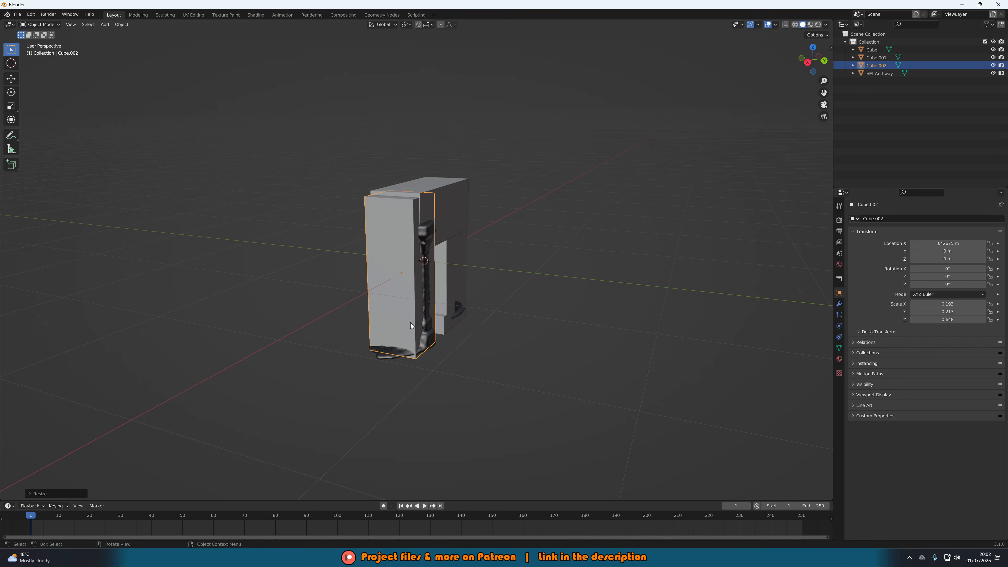
{"action": "key", "text": "g"}
{"action": "key", "text": "y"}
{"action": "left_click", "coordinate": [415, 326]}
{"action": "middle_click_drag", "start_coordinate": [415, 326], "coordinate": [522, 318]}
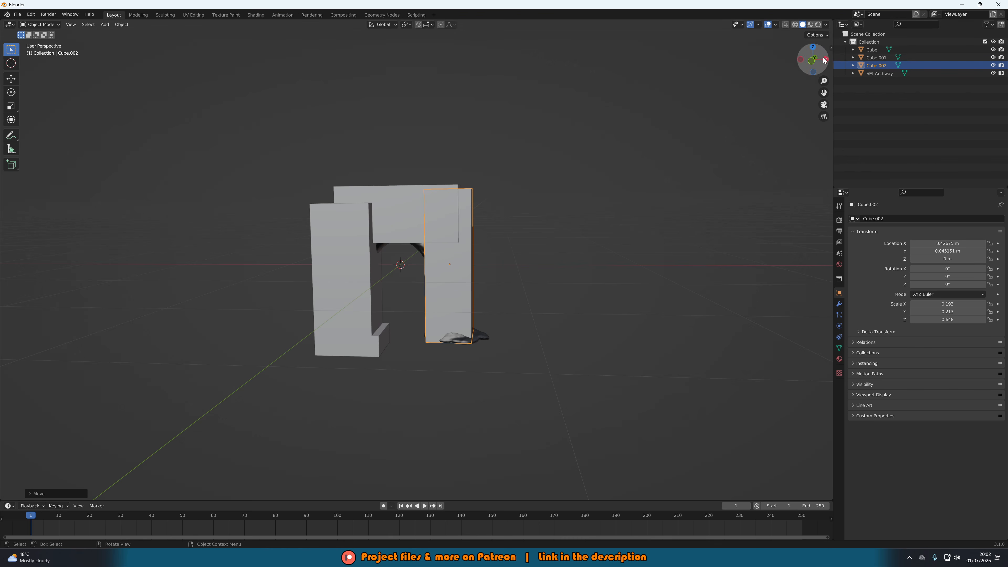
Step: Rename the left pillar's Cube object as UCX_SM_Archway_01
{"action": "left_click", "coordinate": [876, 50]}
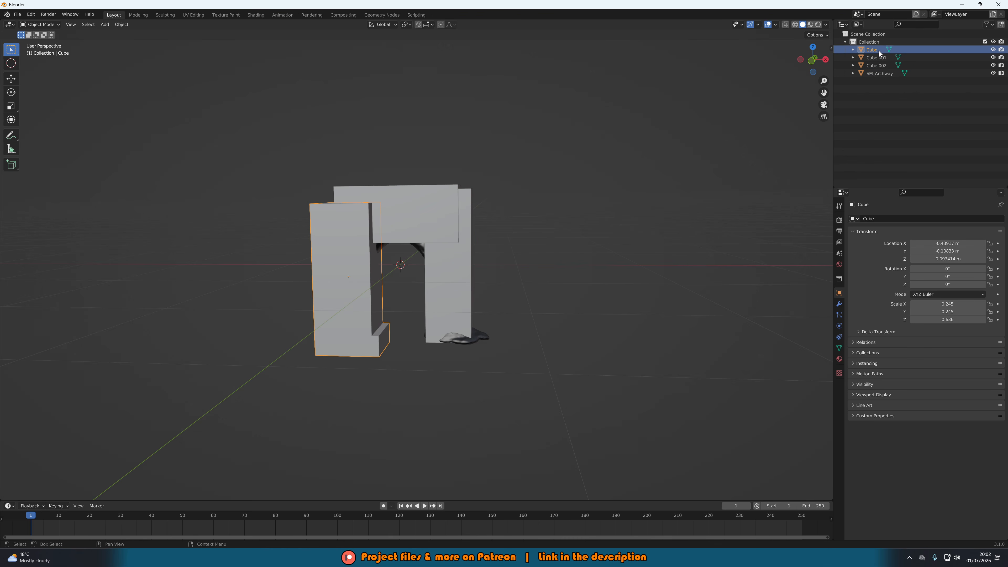
{"action": "double_click", "coordinate": [878, 51]}
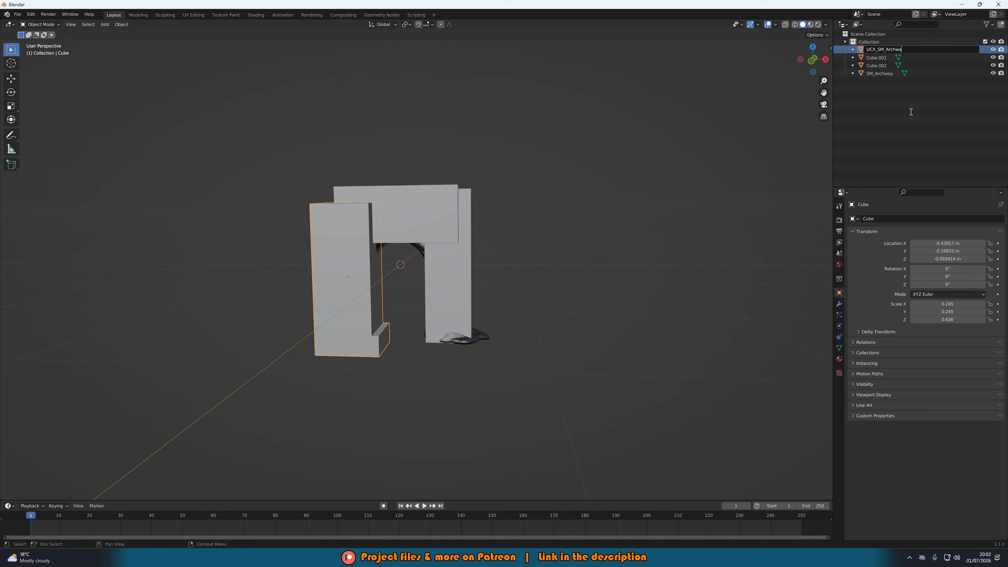
{"action": "type", "text": "y"}
{"action": "key", "text": "Return"}
{"action": "double_click", "coordinate": [897, 72]}
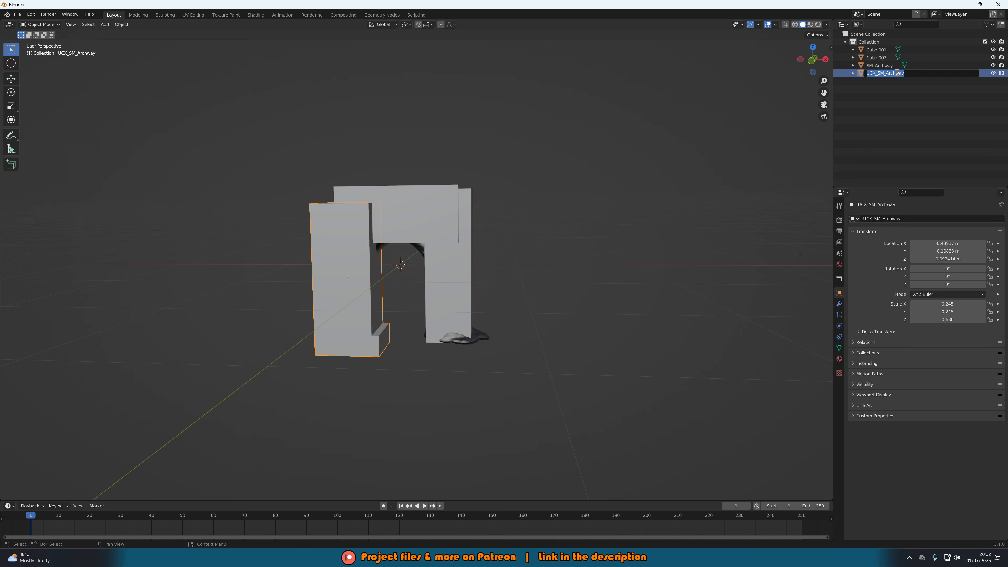
{"action": "key", "text": "End"}
{"action": "type", "text": "_01"}
{"action": "key", "text": "Return"}
Step: Rename the right pillar's Cube.002 object as UCX_SM_Archway_02
{"action": "double_click", "coordinate": [884, 57]}
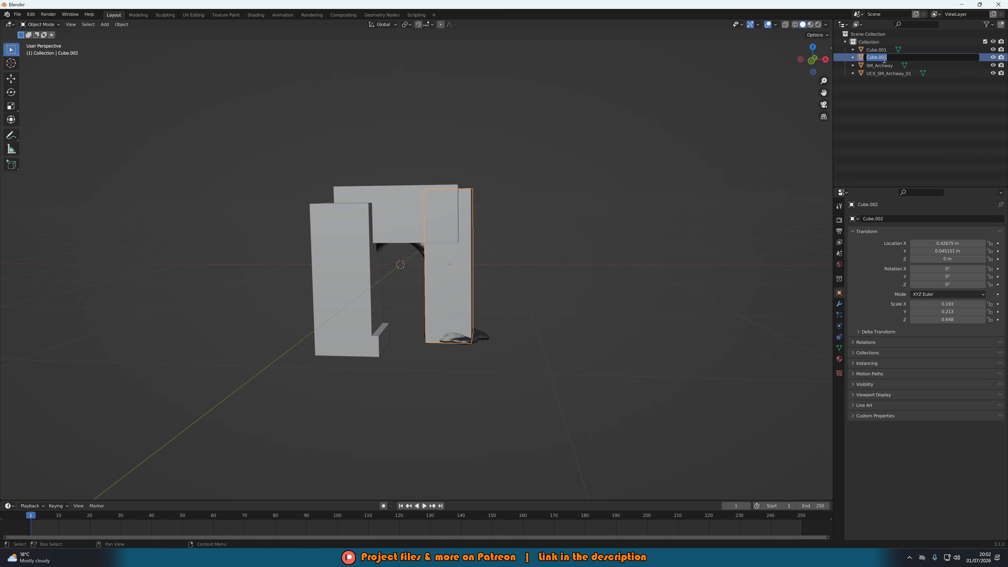
{"action": "type", "text": "UCX_SM_Archway_01"}
{"action": "key", "text": "BackSpace"}
{"action": "type", "text": "2"}
{"action": "key", "text": "Return"}
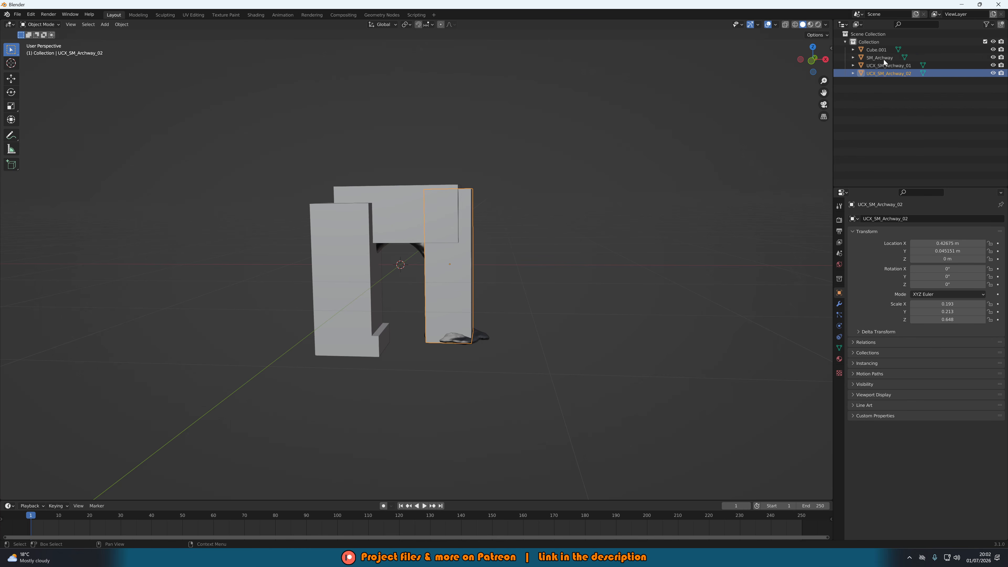
Step: Rename the top piece's Cube.001 object as UCX_SM_Archway_03 and clear the selection
{"action": "double_click", "coordinate": [883, 50]}
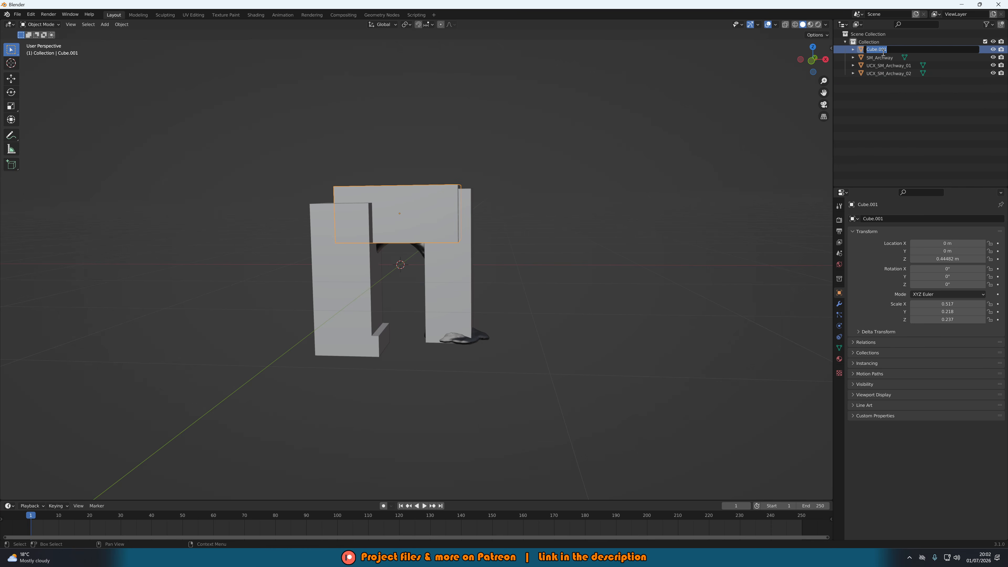
{"action": "type", "text": "UCX_SM_Archway_03"}
{"action": "key", "text": "Return"}
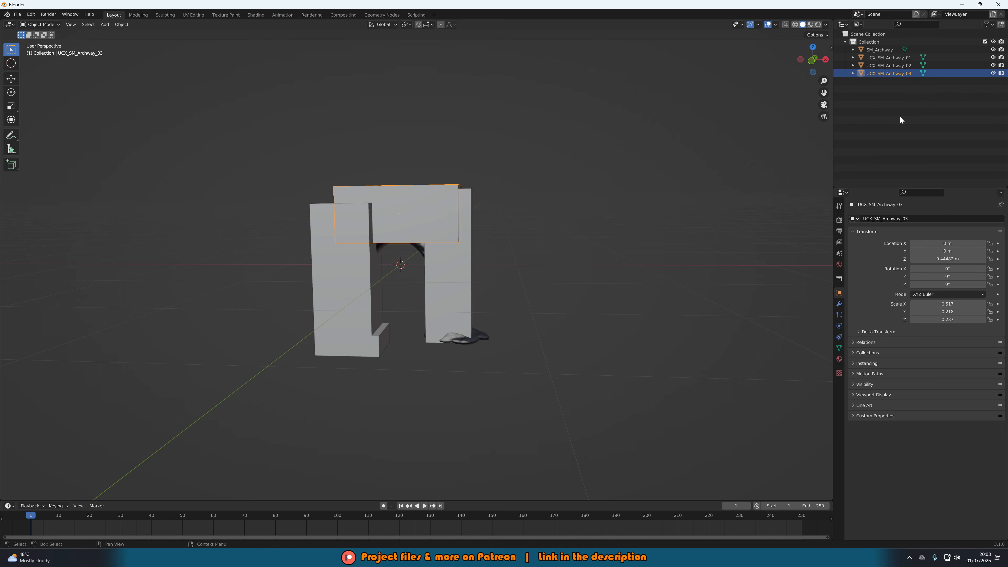
{"action": "left_click", "coordinate": [605, 235]}
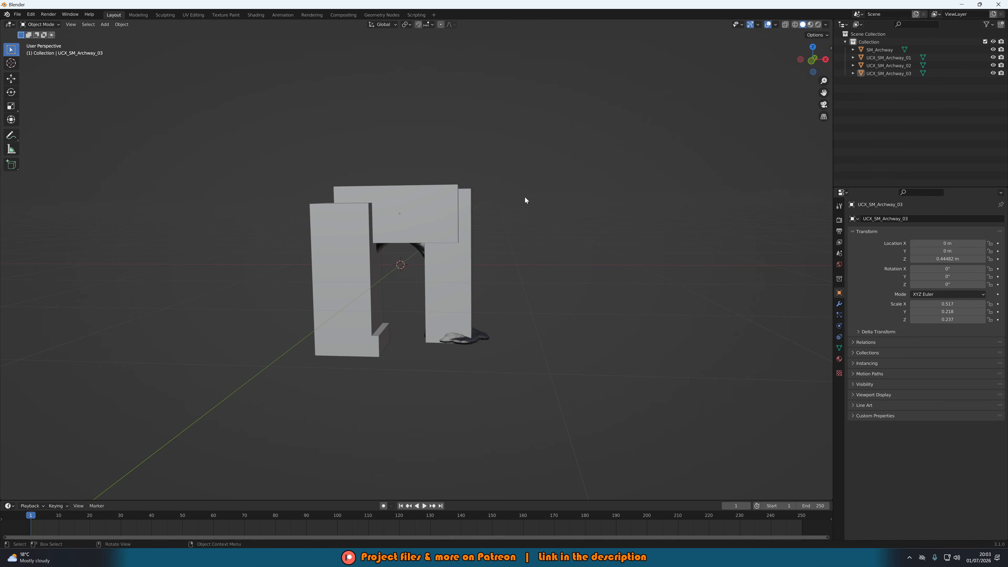
Step: Export the archway and its UCX collision boxes as an FBX named SM_Archway in the Downloads folder
{"action": "left_click", "coordinate": [18, 14]}
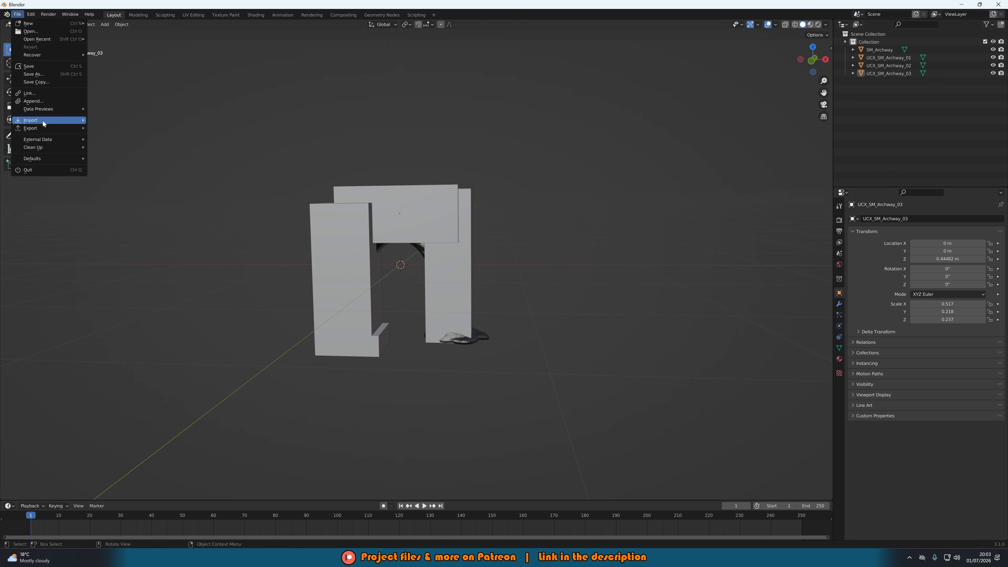
{"action": "mouse_move", "coordinate": [43, 131]}
{"action": "left_click", "coordinate": [119, 199]}
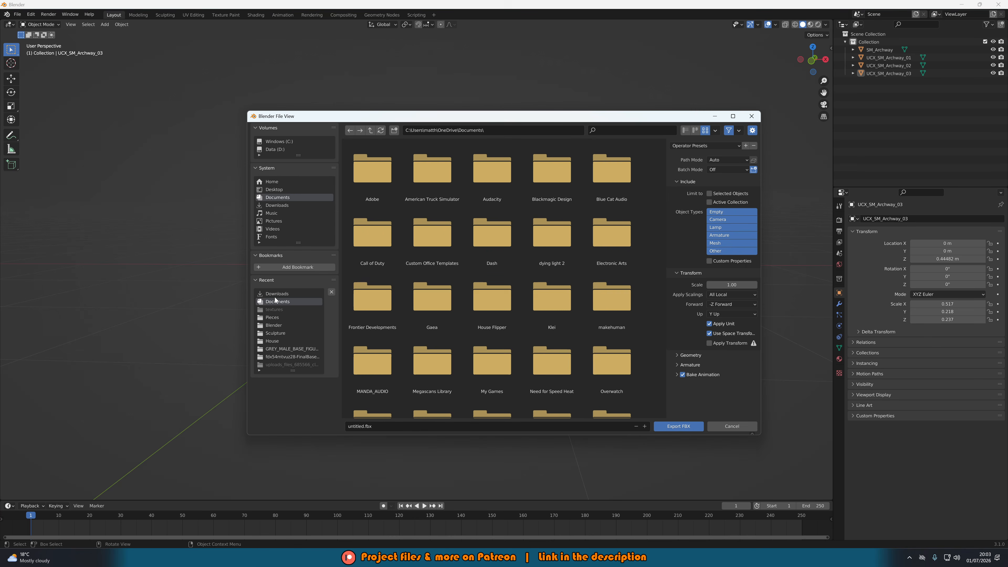
{"action": "left_click", "coordinate": [388, 426]}
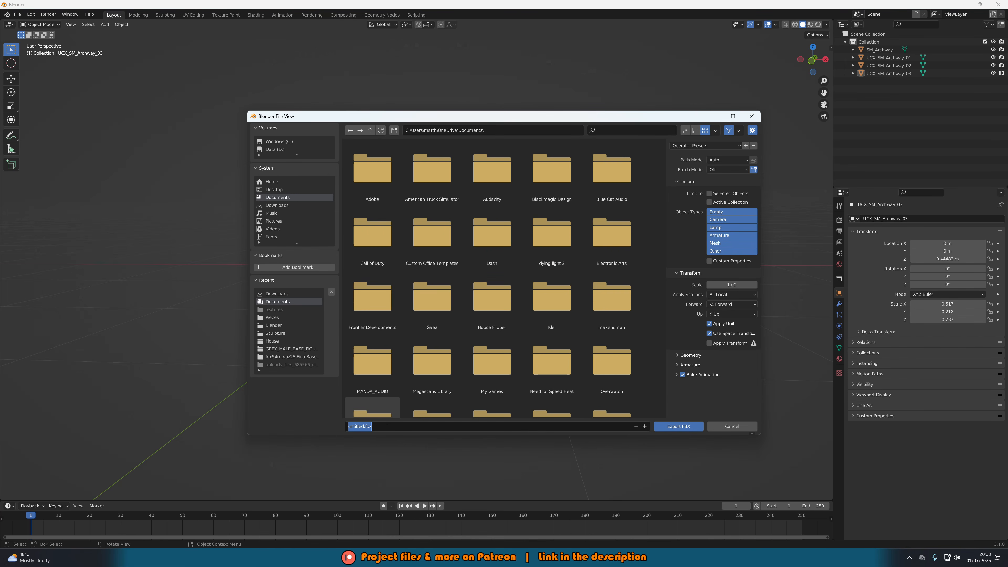
{"action": "type", "text": "SM_Archway"}
{"action": "left_click", "coordinate": [295, 292]}
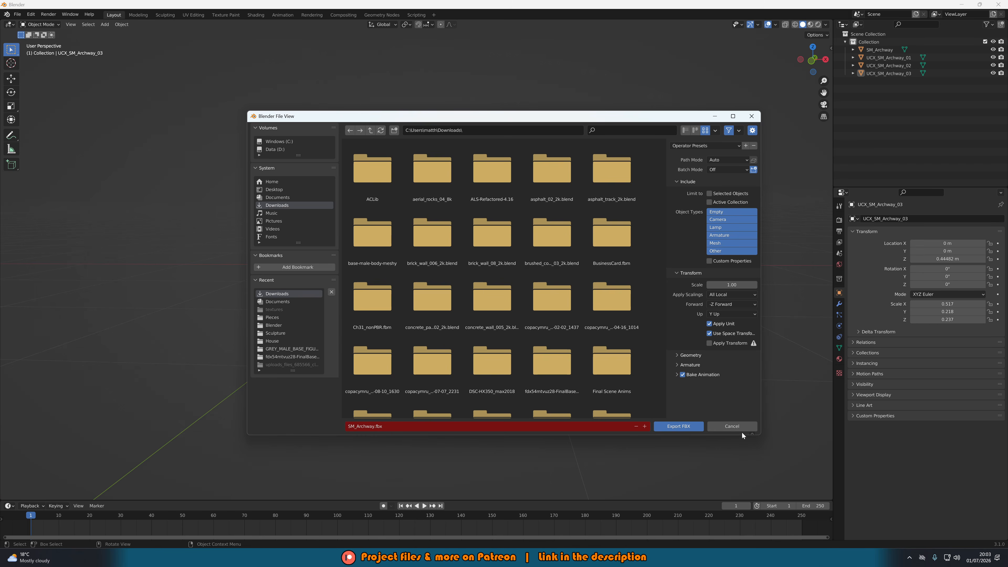
{"action": "left_click", "coordinate": [679, 426]}
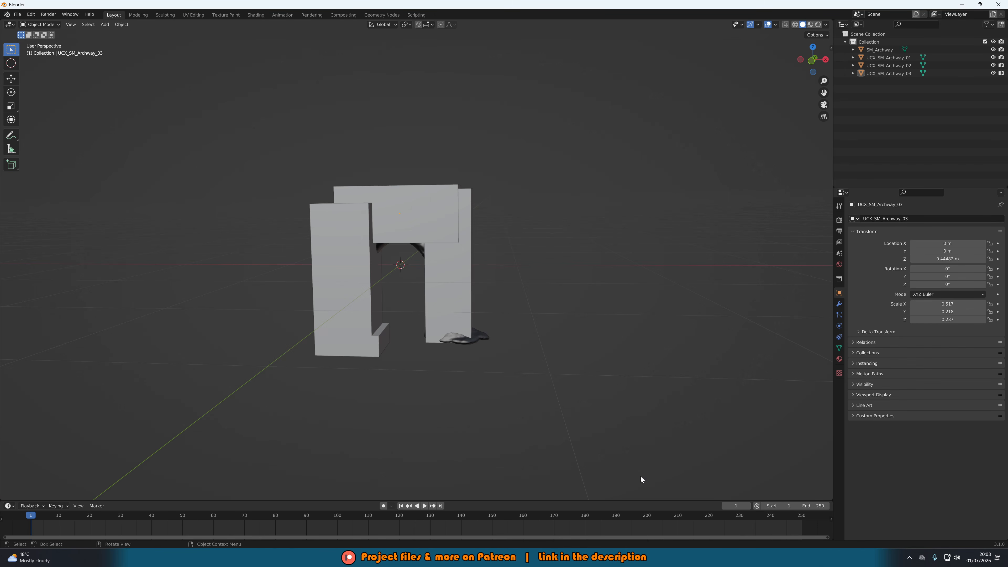
Step: Switch to Unreal Editor and reimport the exported SM_Archway FBX into the Archway folder, accepting the listed material assignments
{"action": "mouse_move", "coordinate": [674, 557]}
{"action": "left_click", "coordinate": [643, 523]}
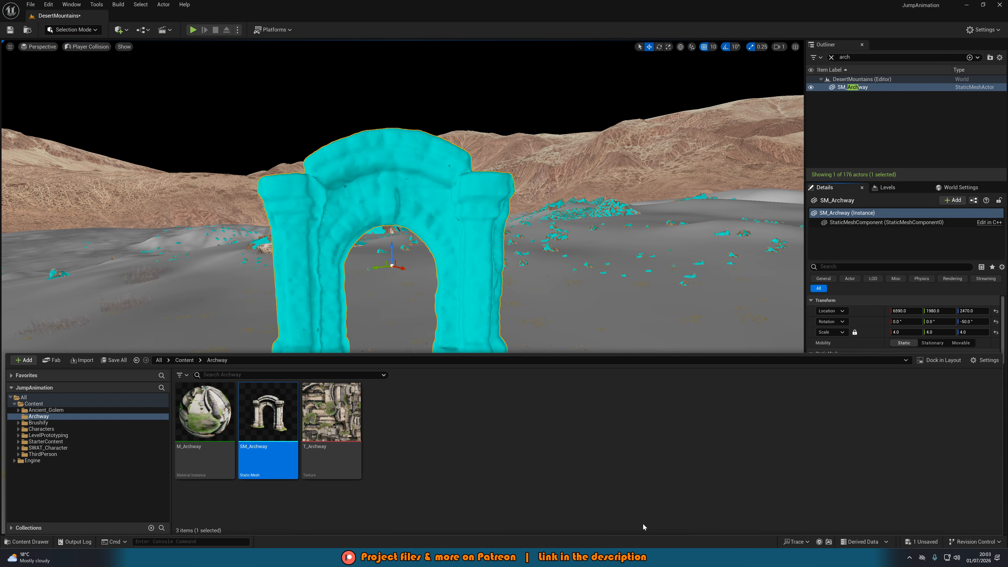
{"action": "left_click", "coordinate": [499, 476]}
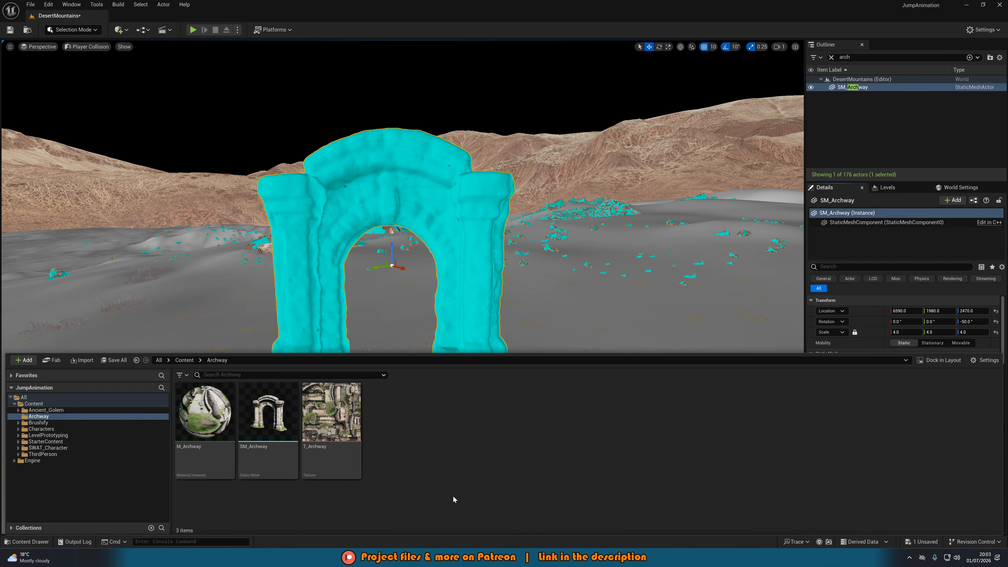
{"action": "left_click_drag", "start_coordinate": [0, 452], "coordinate": [461, 452]}
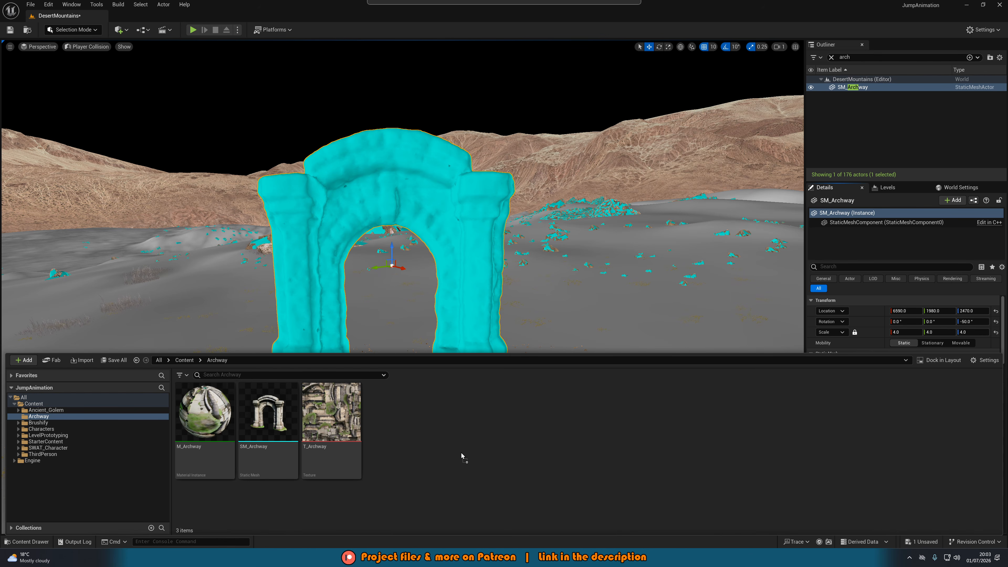
{"action": "left_click_drag", "start_coordinate": [460, 453], "coordinate": [460, 451]}
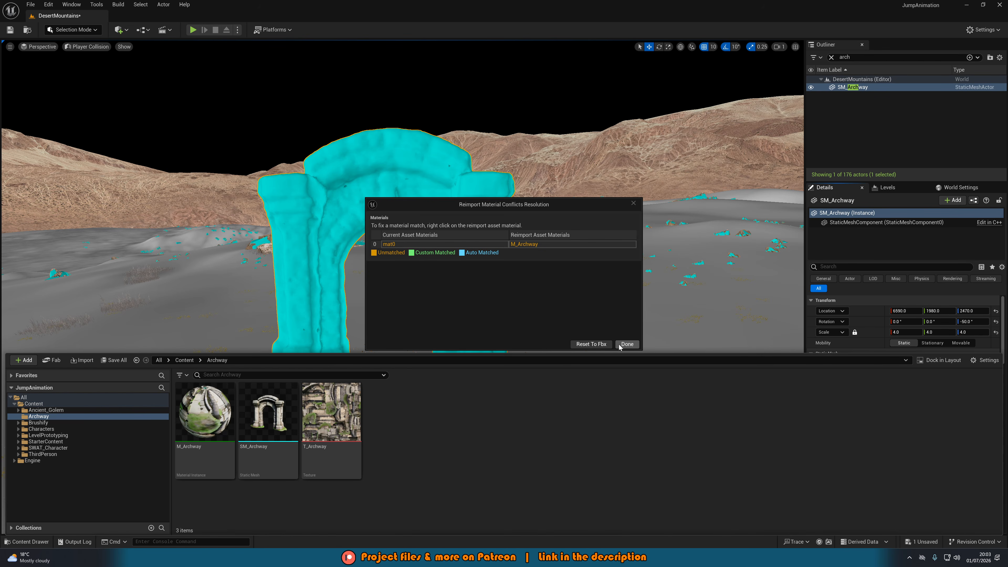
{"action": "left_click", "coordinate": [627, 344]}
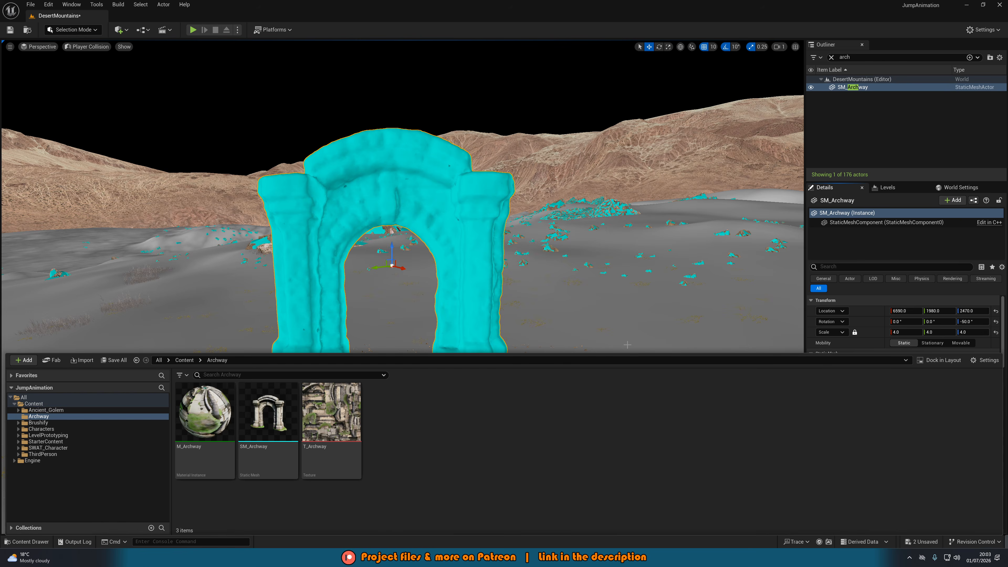
Step: Reset the SM_Archway static mesh's Collision Complexity to Project Default and save the asset
{"action": "double_click", "coordinate": [269, 430]}
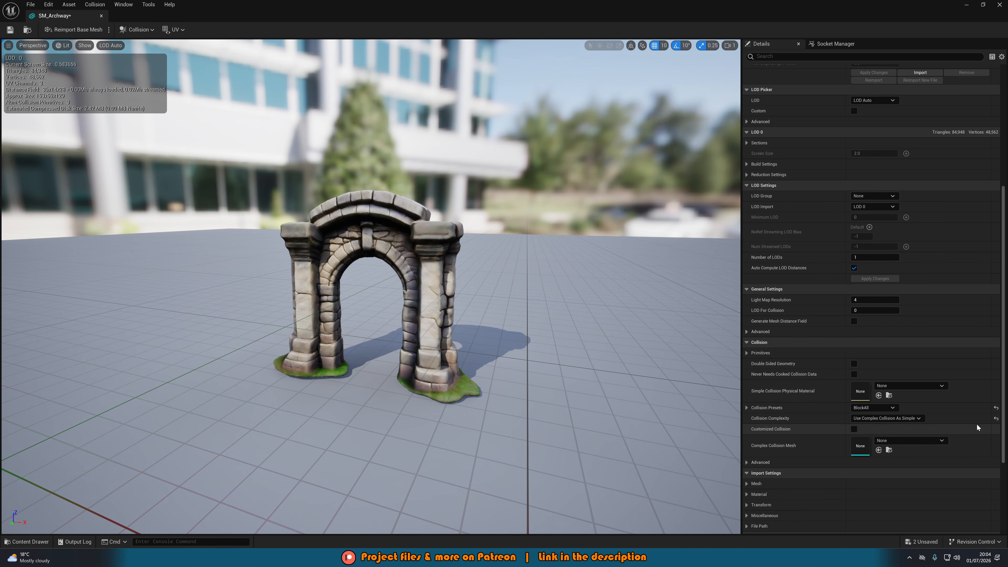
{"action": "left_click", "coordinate": [996, 418]}
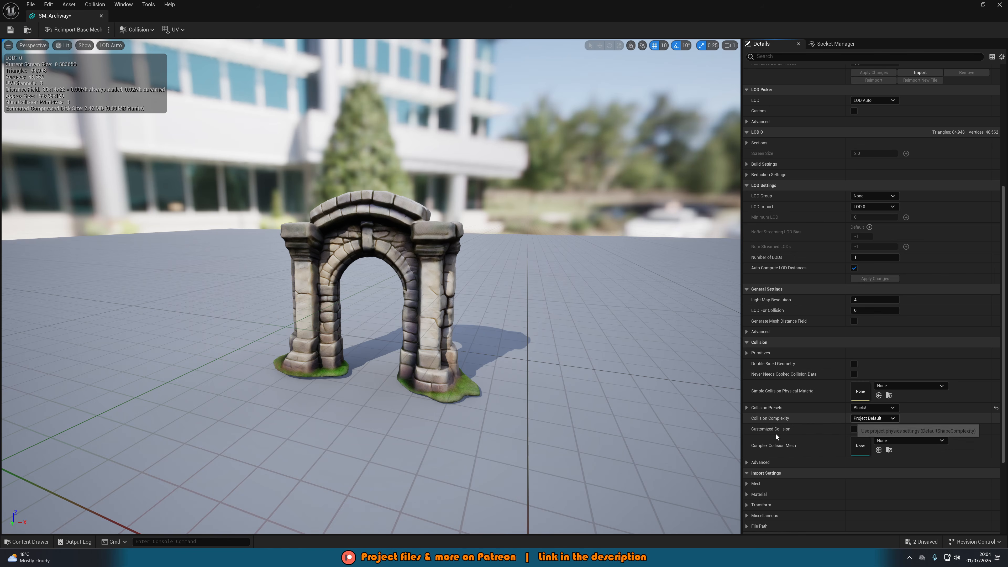
{"action": "left_click", "coordinate": [15, 31]}
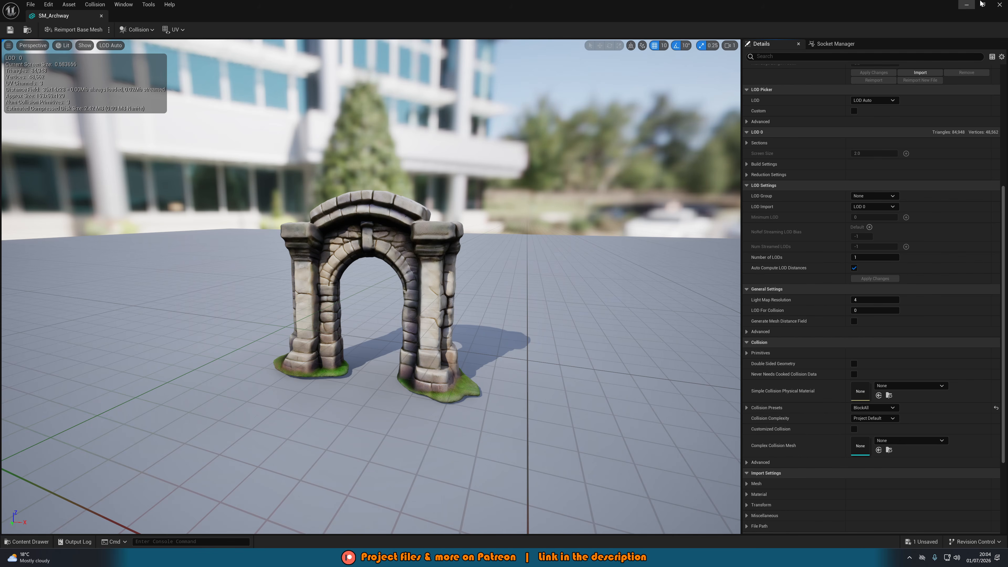
{"action": "left_click", "coordinate": [966, 4]}
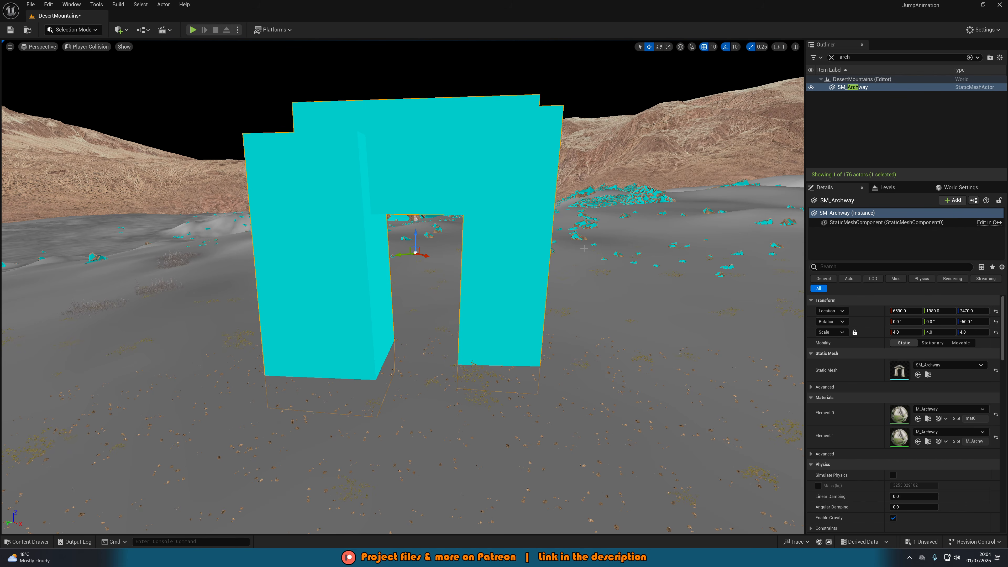
Step: Examine the imported collision boxes on the archway from several angles in the Player Collision view
{"action": "mouse_move", "coordinate": [468, 249]}
{"action": "right_mouse_down"}
{"action": "mouse_move", "coordinate": [468, 236]}
{"action": "mouse_move", "coordinate": [523, 238]}
{"action": "mouse_move", "coordinate": [472, 239]}
{"action": "right_mouse_up"}
{"action": "key", "text": "a"}
{"action": "key", "text": "d"}
{"action": "key", "text": "d"}
{"action": "mouse_move", "coordinate": [324, 152]}
{"action": "right_mouse_down"}
{"action": "mouse_move", "coordinate": [254, 150]}
{"action": "mouse_move", "coordinate": [349, 153]}
{"action": "mouse_move", "coordinate": [323, 152]}
{"action": "mouse_move", "coordinate": [325, 172]}
{"action": "right_mouse_up"}
{"action": "key", "text": "a"}
{"action": "key", "text": "s"}
Step: Start a play session from the ground in front of the archway and walk the character through the opening
{"action": "right_click", "coordinate": [439, 499]}
{"action": "left_click", "coordinate": [456, 491]}
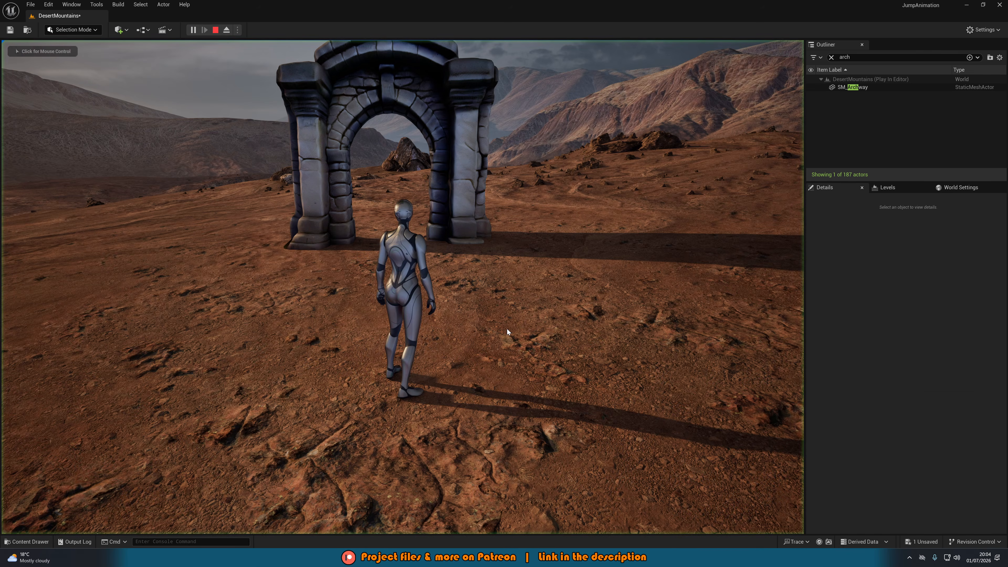
{"action": "left_click", "coordinate": [507, 328]}
{"action": "key", "text": "w"}
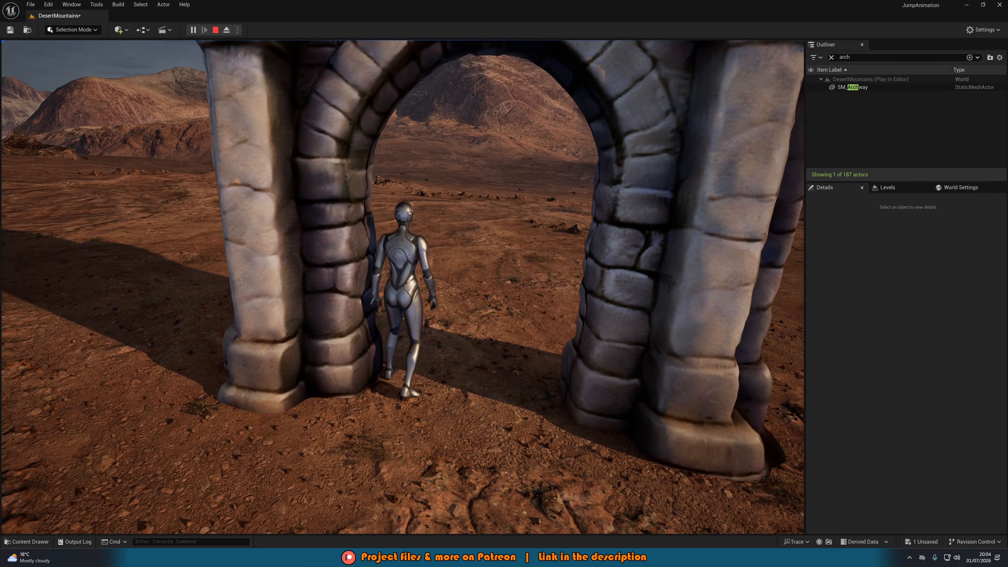
{"action": "key", "text": "d"}
{"action": "key", "text": "w"}
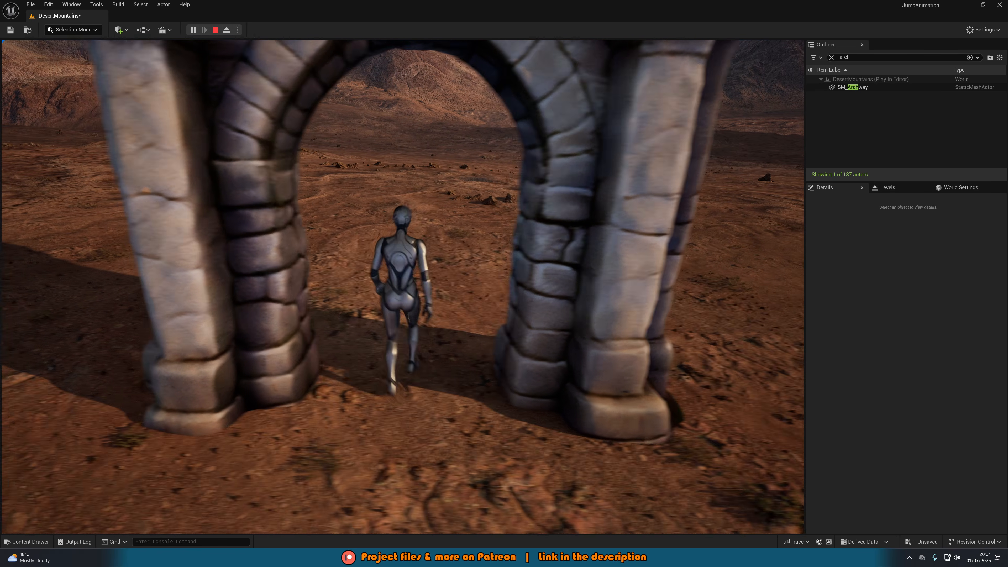
{"action": "key", "text": "d"}
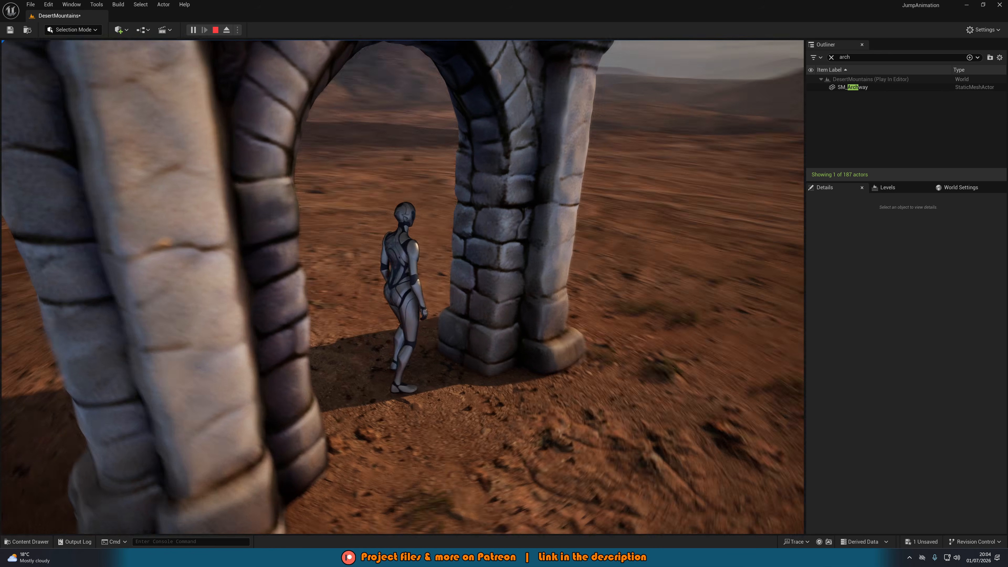
{"action": "key", "text": "a"}
{"action": "key", "text": "w"}
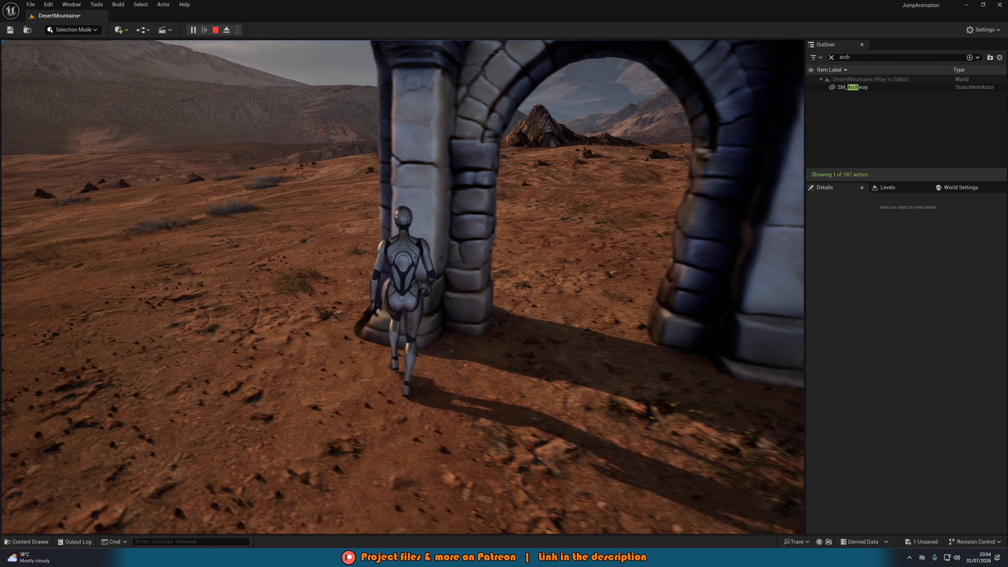
Step: Run the character against and around the archway's pillars to test their collision, and end the play session
{"action": "key", "text": "a"}
{"action": "key", "text": "w"}
{"action": "key", "text": "d"}
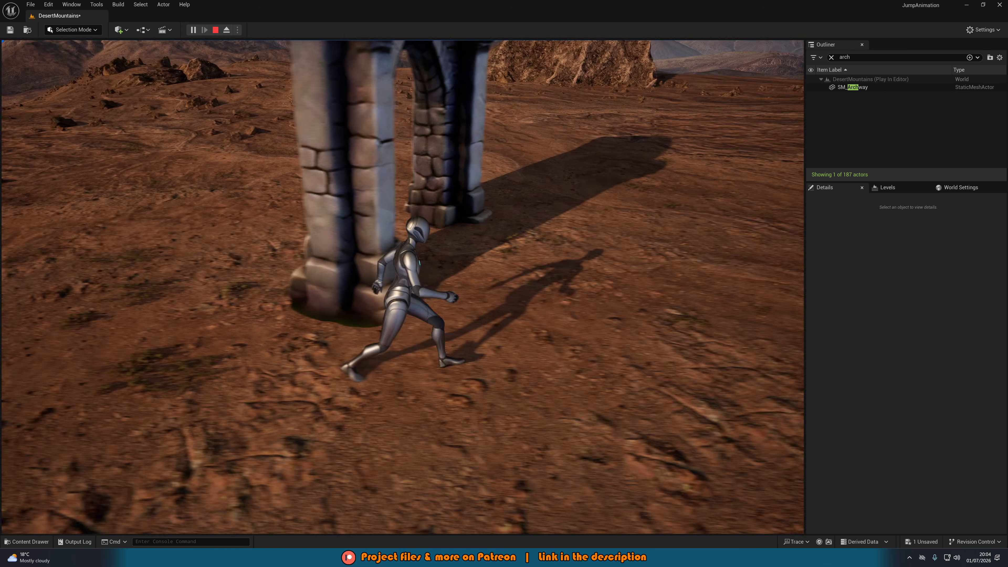
{"action": "key", "text": "w"}
{"action": "key", "text": "w"}
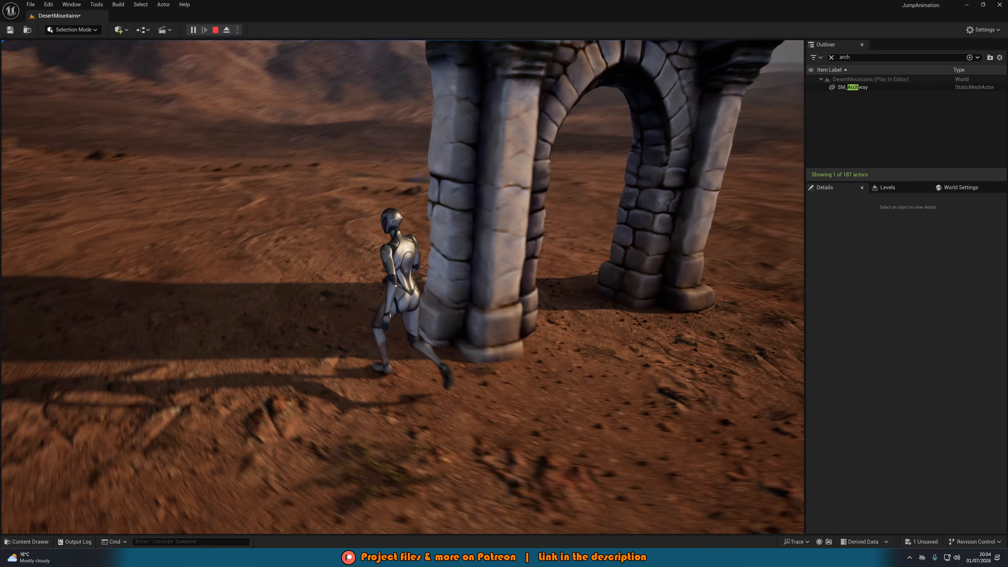
{"action": "key", "text": "a"}
{"action": "key", "text": "s"}
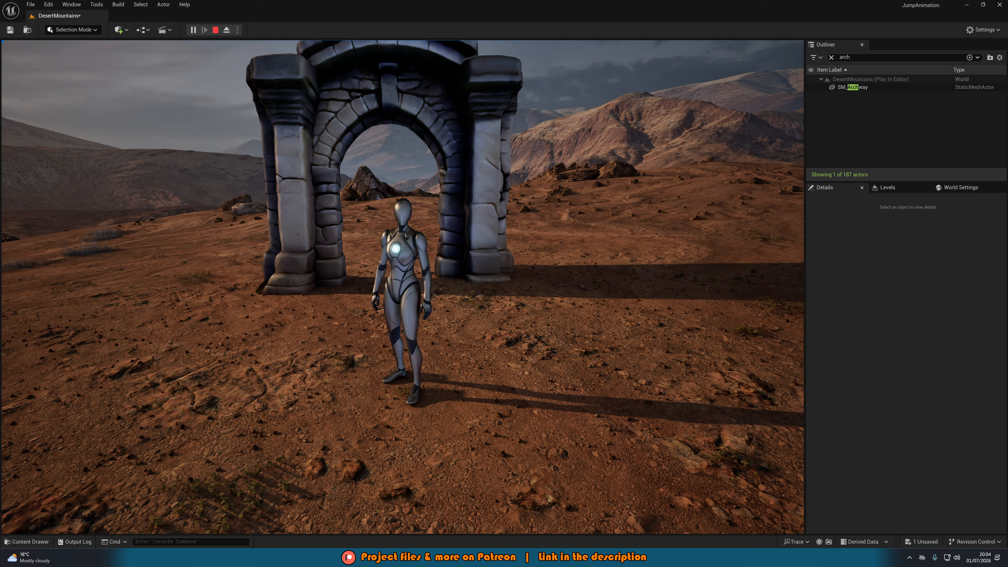
{"action": "key", "text": "w"}
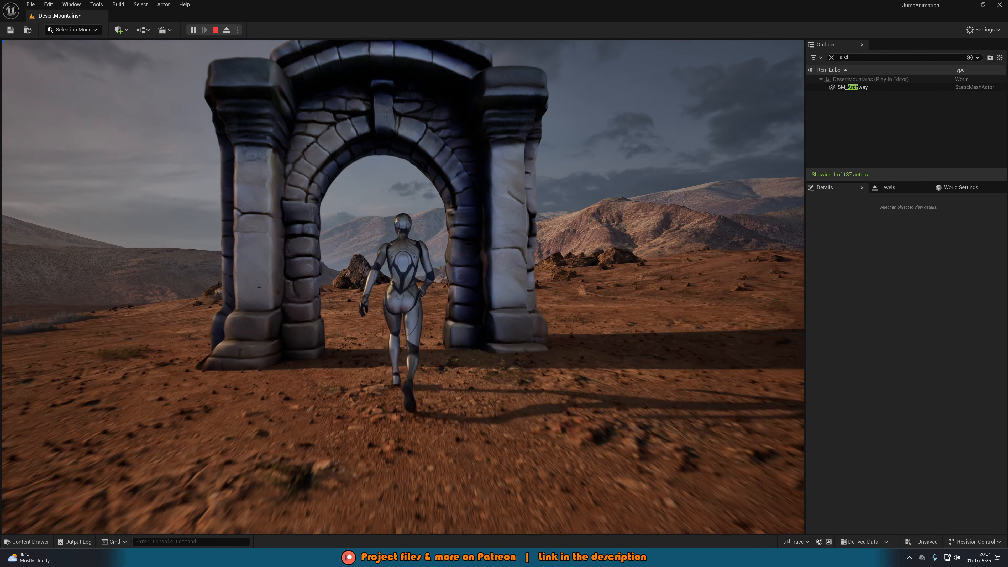
{"action": "key", "text": "Escape"}
Step: Return the level viewport to the Lit view mode and deselect the landscape
{"action": "right_click_drag", "start_coordinate": [402, 254], "coordinate": [402, 309]}
{"action": "key", "text": "s"}
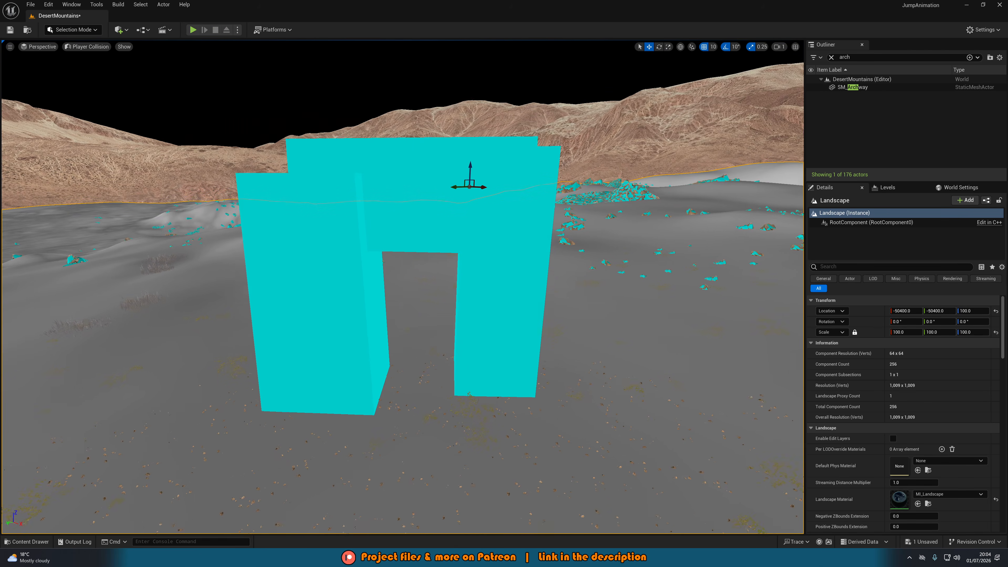
{"action": "left_click", "coordinate": [81, 46]}
{"action": "left_click", "coordinate": [85, 79]}
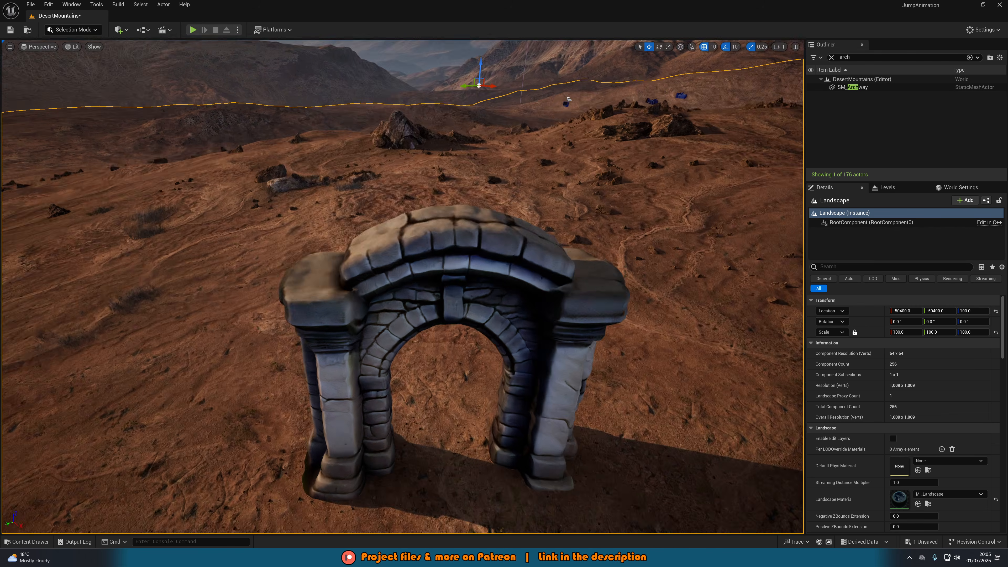
{"action": "key", "text": "a"}
{"action": "key", "text": "Escape"}
Step: Examine the lit archway from above, from the side and from the front in the desert level
{"action": "right_click_drag", "start_coordinate": [402, 254], "coordinate": [499, 201]}
{"action": "key", "text": "w"}
{"action": "key", "text": "d"}
{"action": "key", "text": "a"}
{"action": "left_click", "coordinate": [508, 202]}
{"action": "key", "text": "Escape"}
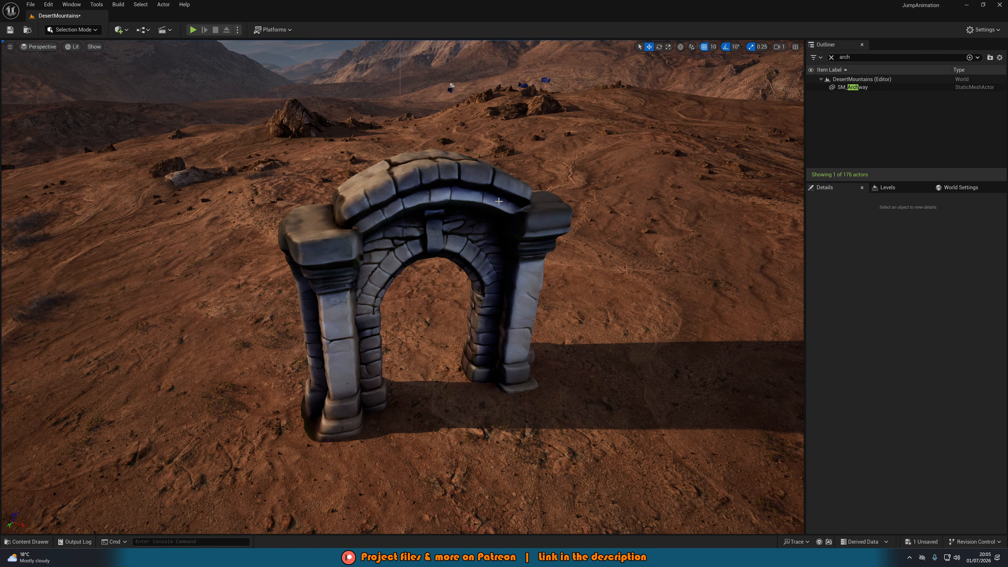
{"action": "key", "text": "a"}
{"action": "mouse_move", "coordinate": [498, 201]}
{"action": "right_mouse_down"}
{"action": "mouse_move", "coordinate": [575, 220]}
{"action": "mouse_move", "coordinate": [599, 238]}
{"action": "mouse_move", "coordinate": [635, 238]}
{"action": "mouse_move", "coordinate": [637, 198]}
{"action": "mouse_move", "coordinate": [486, 215]}
{"action": "mouse_move", "coordinate": [607, 194]}
{"action": "mouse_move", "coordinate": [559, 234]}
{"action": "mouse_move", "coordinate": [510, 200]}
{"action": "right_mouse_up"}
{"action": "key", "text": "w"}
{"action": "key", "text": "w"}
{"action": "key", "text": "d"}
{"action": "key", "text": "s"}
{"action": "key", "text": "a"}
{"action": "key", "text": "a"}
{"action": "key", "text": "d"}
{"action": "key", "text": "s"}
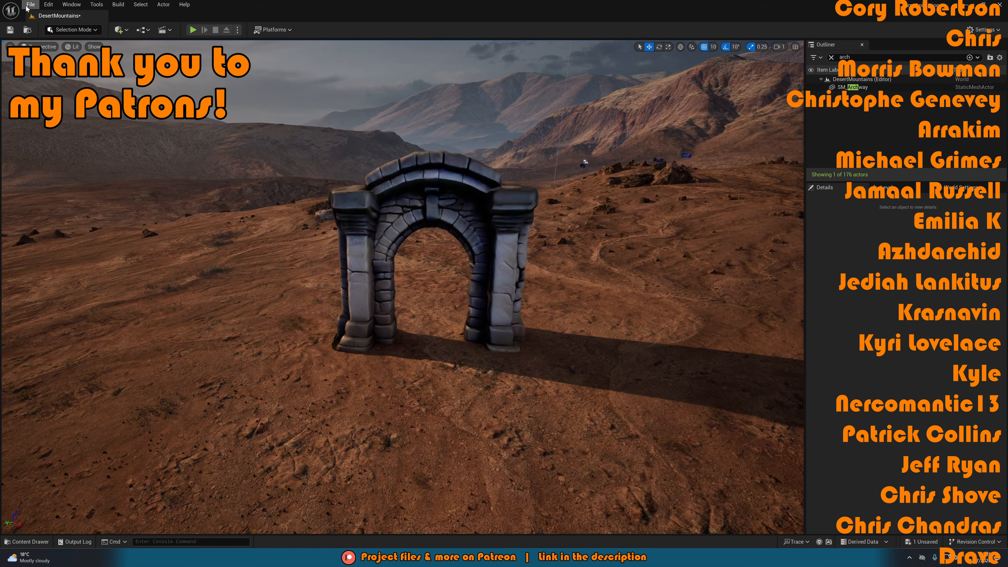
Step: Set the viewport to the Player Collision view mode and examine the archway's collision boxes from the side
{"action": "left_click", "coordinate": [72, 47]}
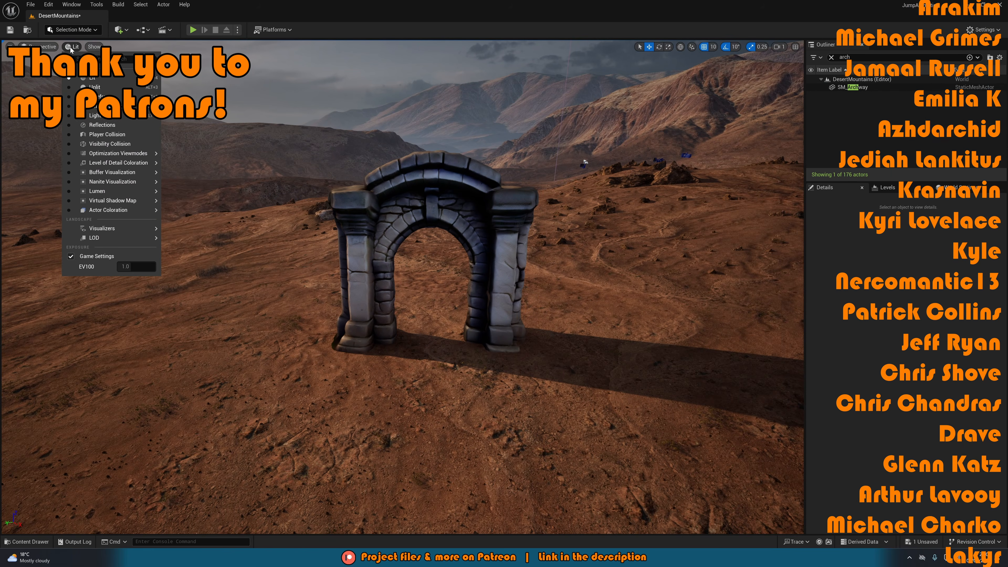
{"action": "left_click", "coordinate": [113, 134]}
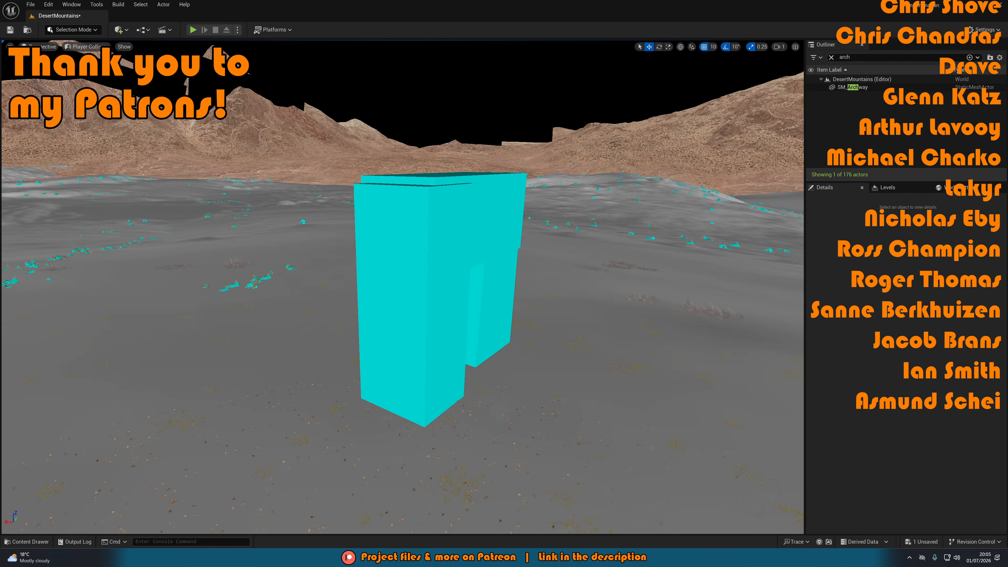
{"action": "key", "text": "d"}
{"action": "right_click_drag", "start_coordinate": [401, 254], "coordinate": [508, 254]}
{"action": "key", "text": "a"}
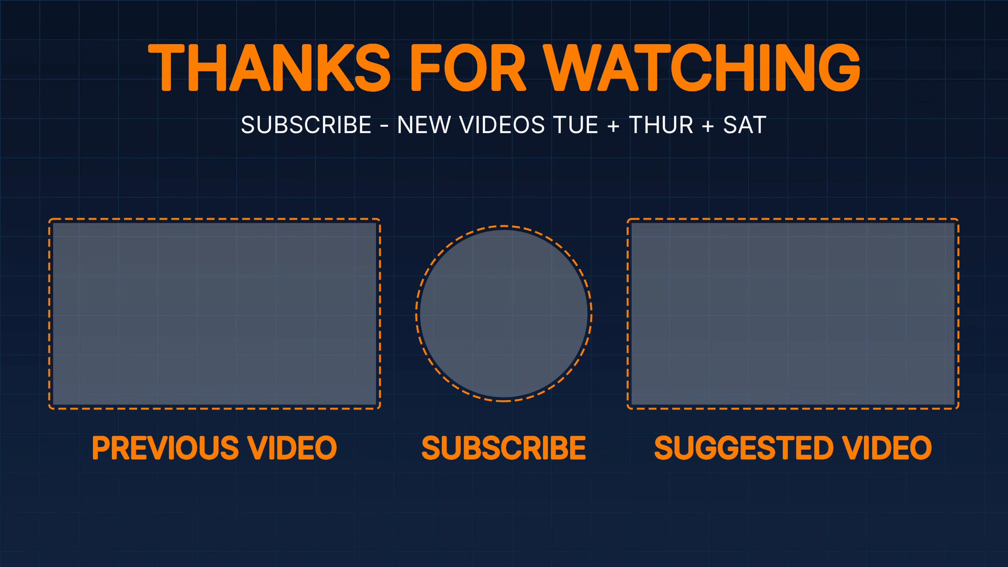